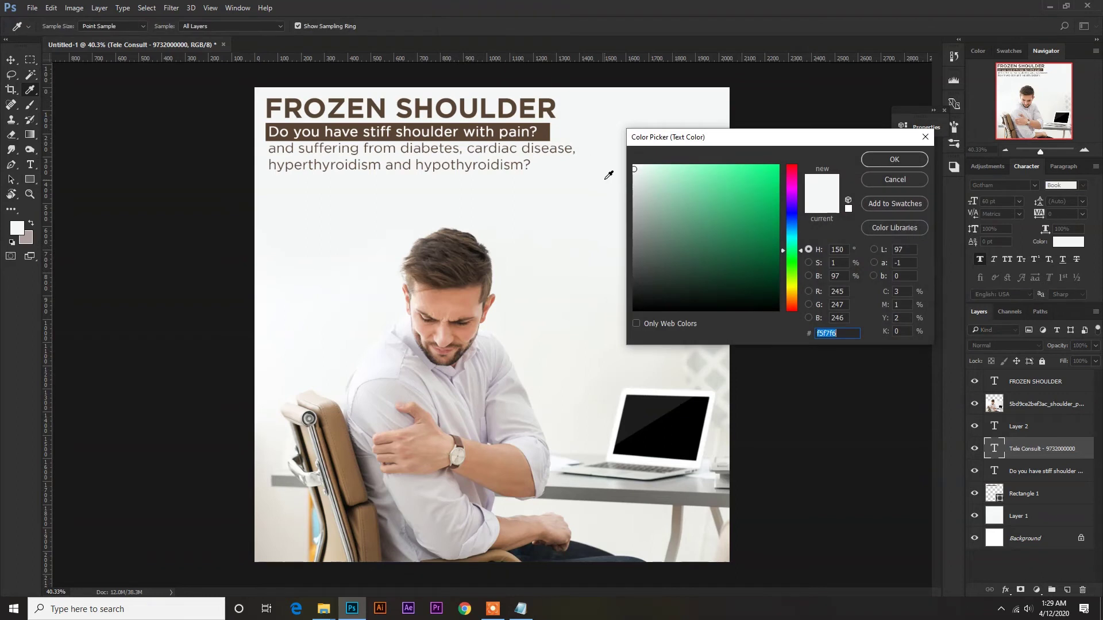
Step: Recolour the tele-consult text to near-black 020202 and bring its layer to the top of the layer stack
left_click(634, 309)
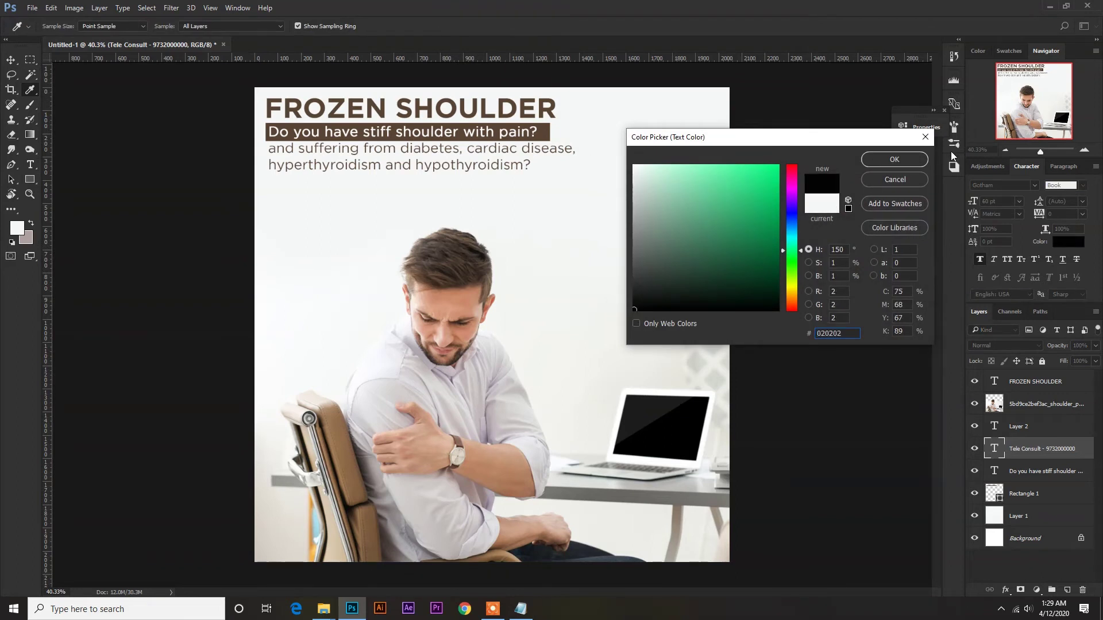
left_click(895, 159)
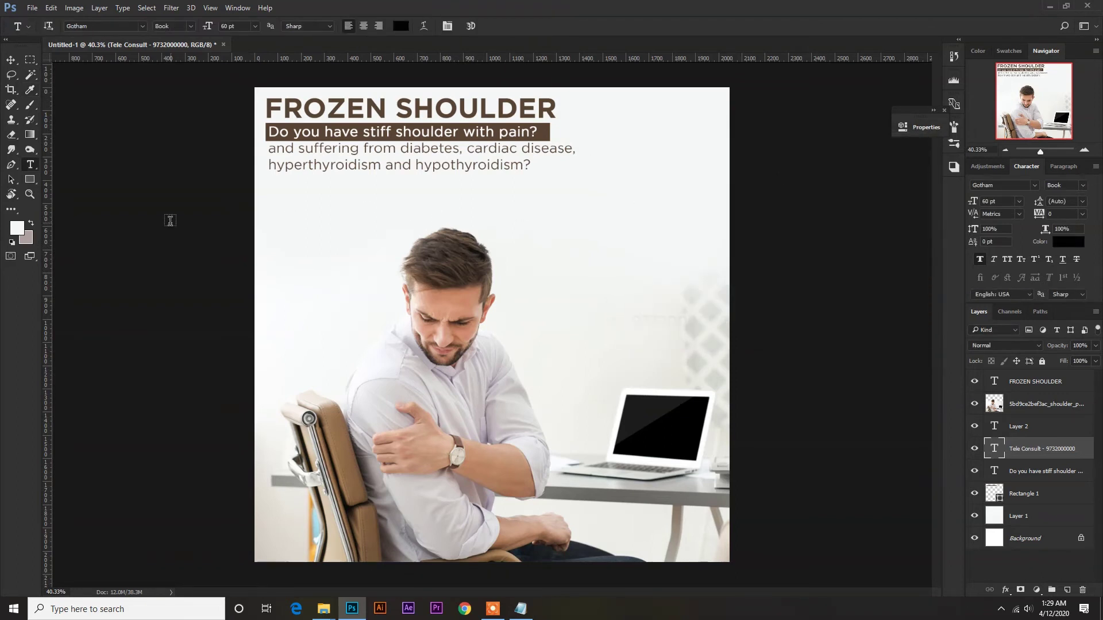
left_click_drag(1094, 460, 1074, 376)
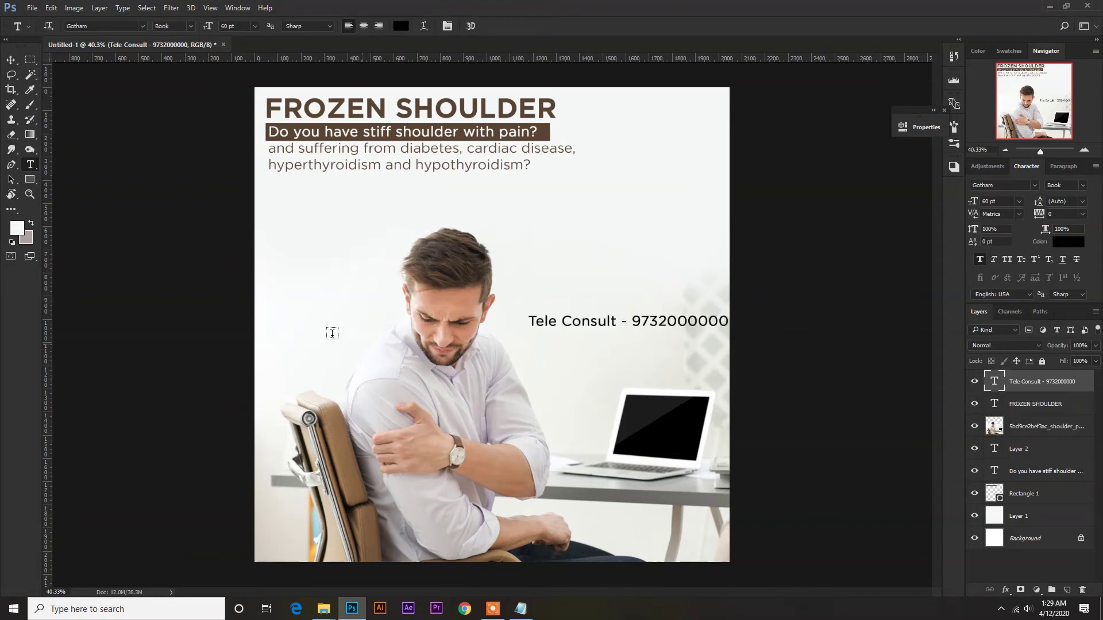
Step: Move the tele-consult text fully inside the canvas beside the man's face and set its font style to Bold
left_click(10, 59)
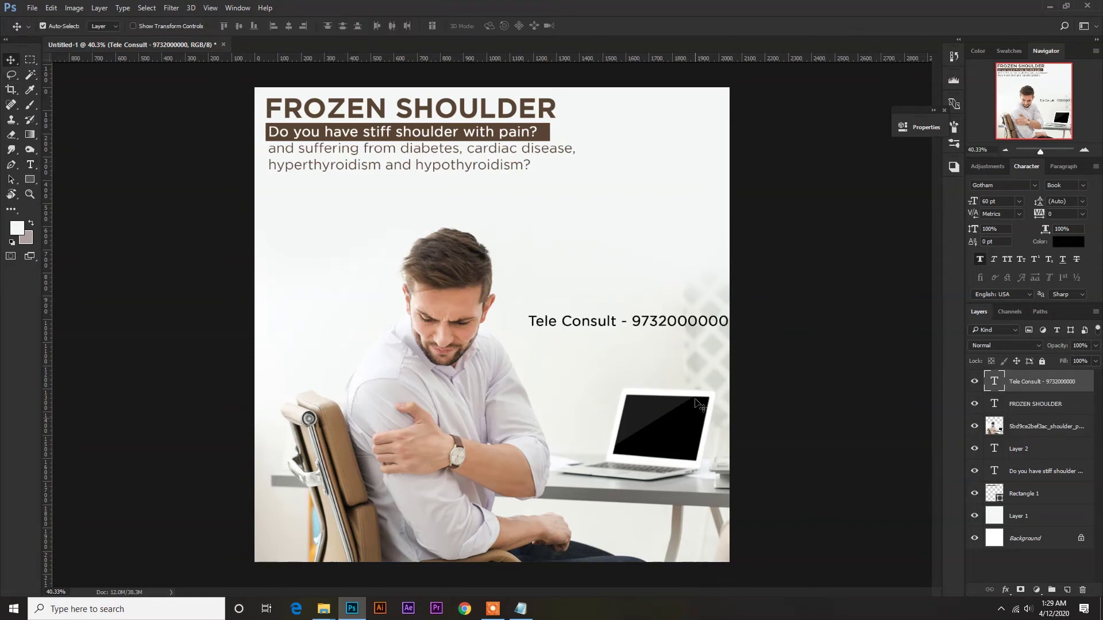
left_click_drag(647, 322, 629, 323)
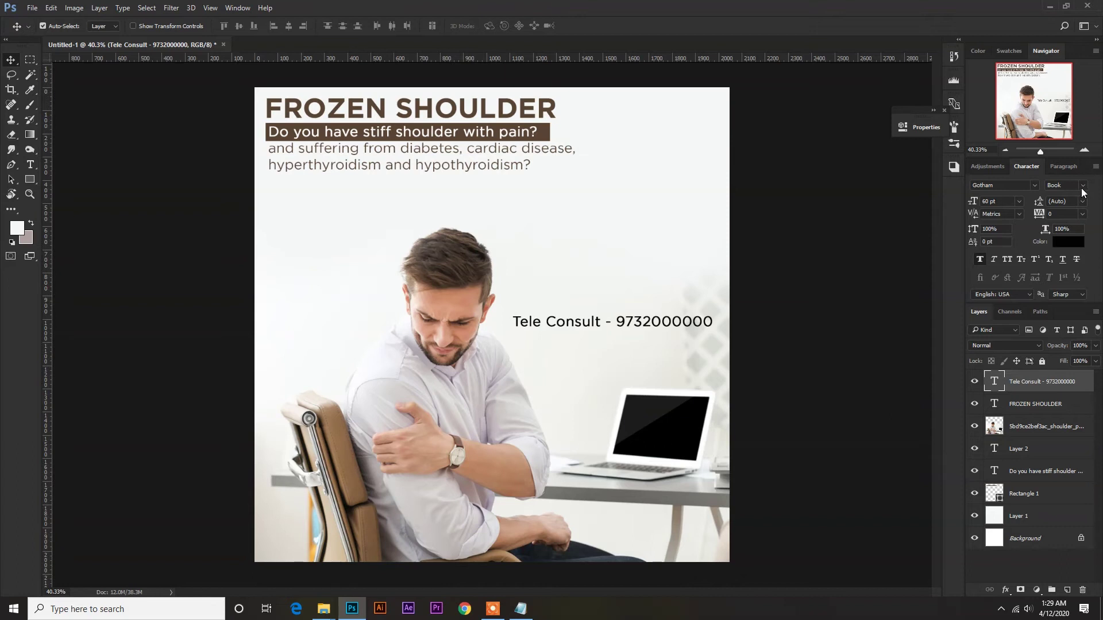
left_click(1083, 188)
left_click(1059, 247)
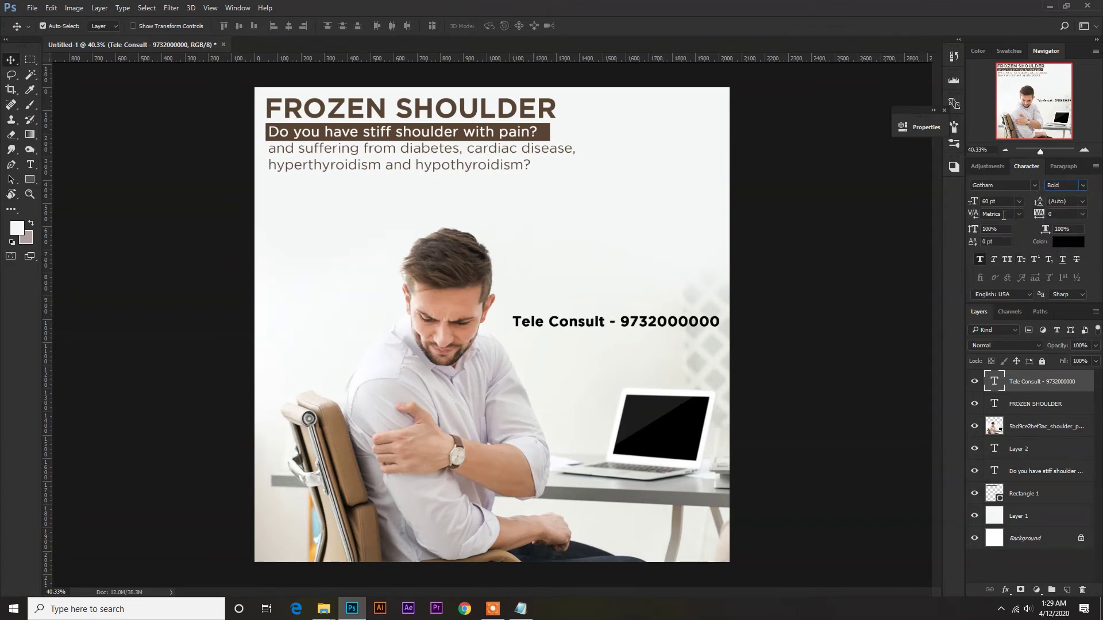
left_click_drag(672, 326, 674, 327)
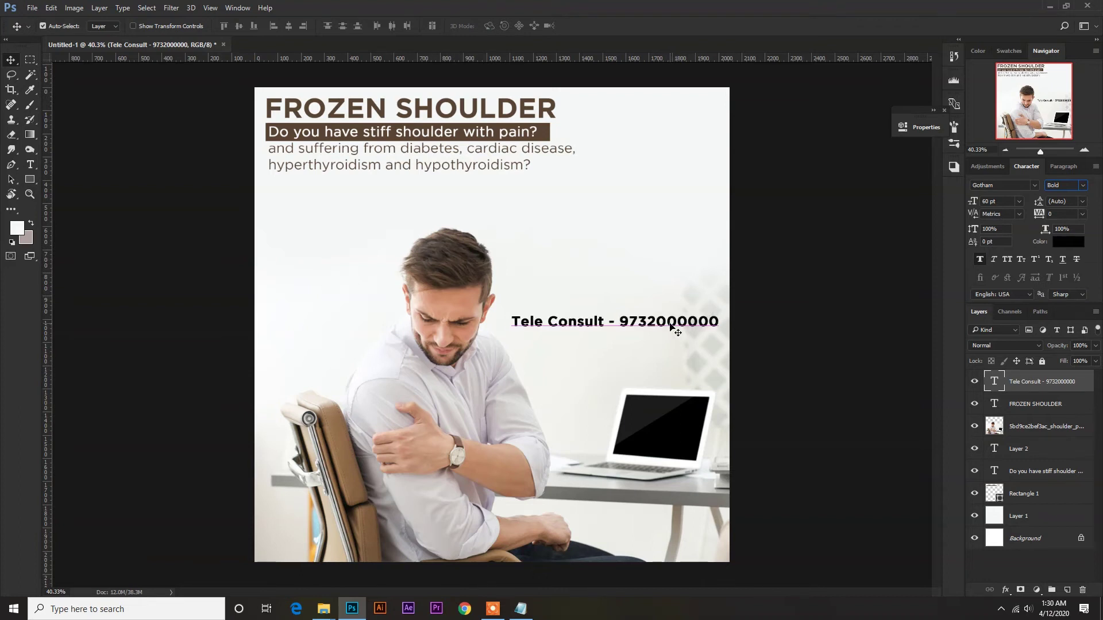
left_click(790, 377)
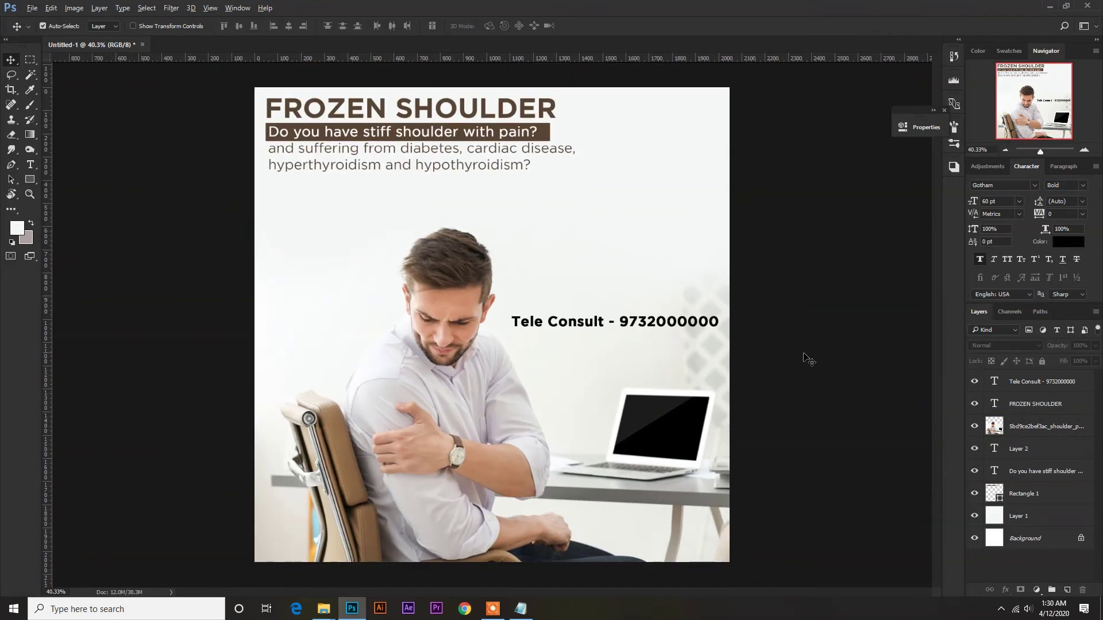
Step: Draw a rectangle about 1091 × 118 px over the tele-consult text and fill it with skin tone c9896a sampled from the man's face
left_click(30, 179)
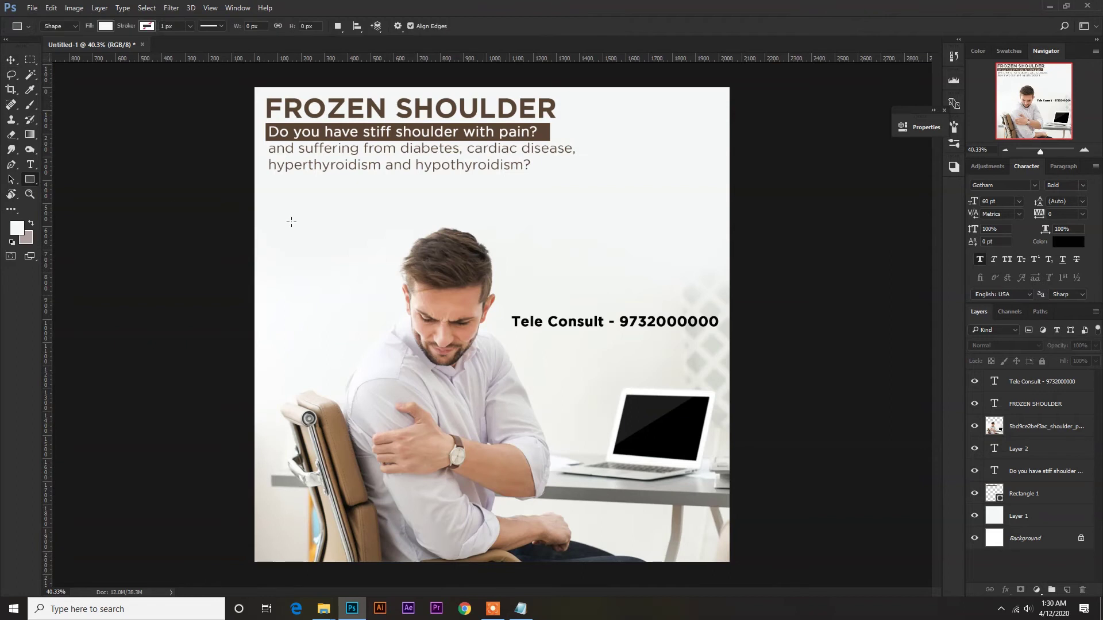
left_click_drag(484, 307, 734, 333)
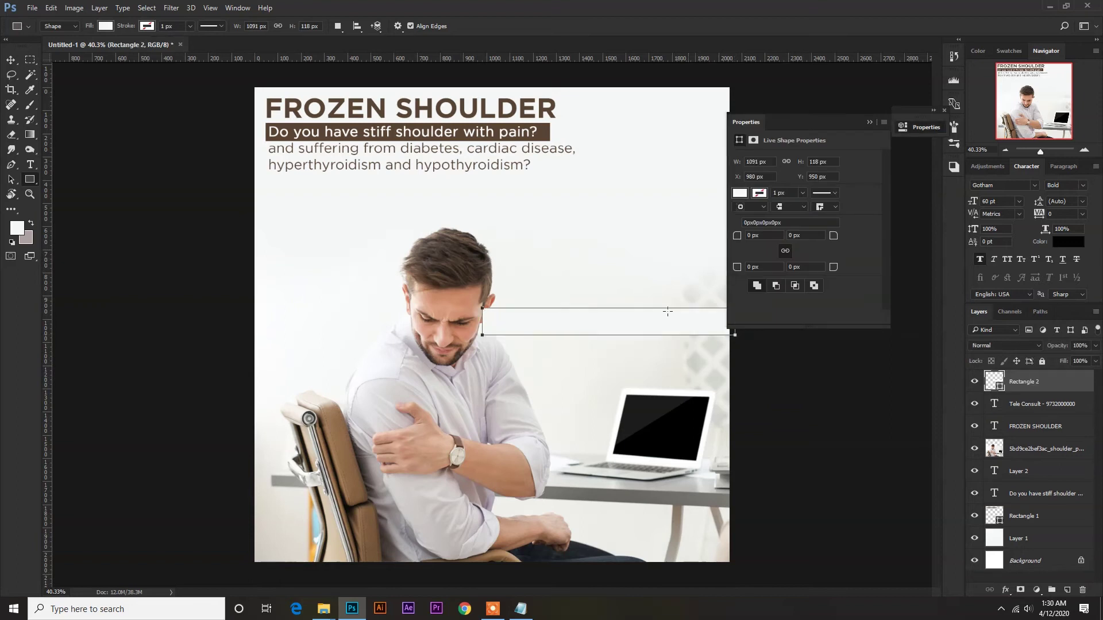
left_click(739, 194)
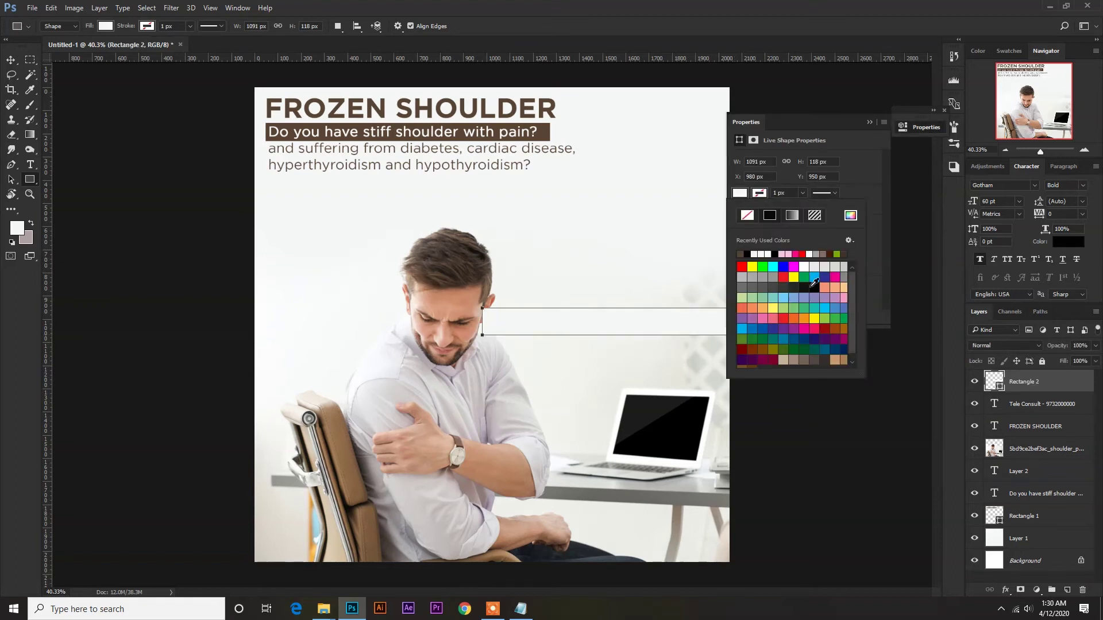
left_click(850, 216)
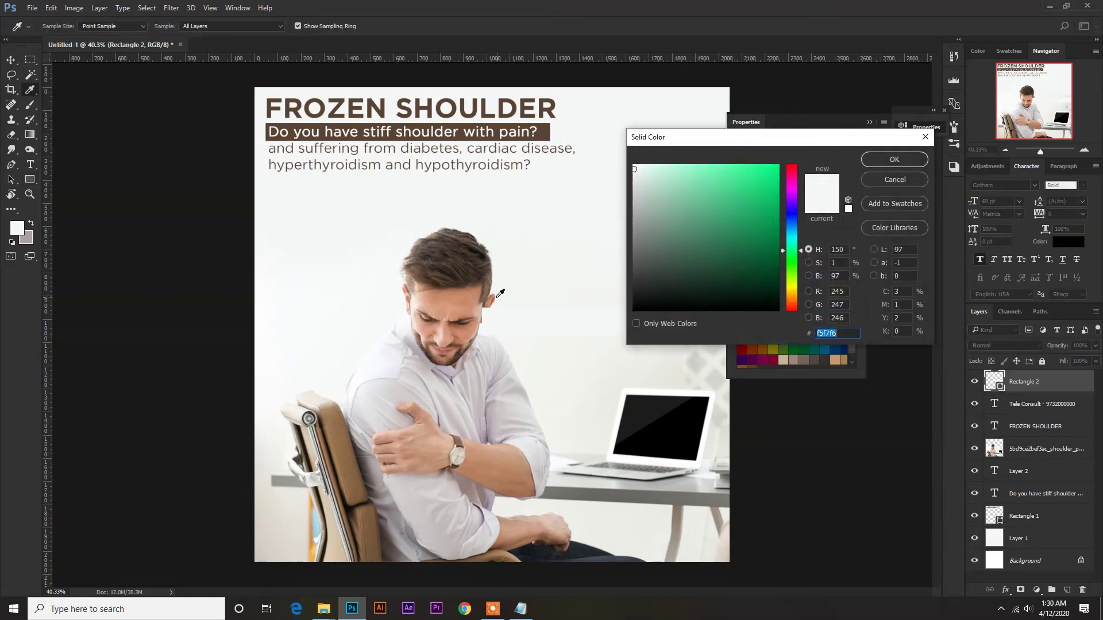
left_click(474, 302)
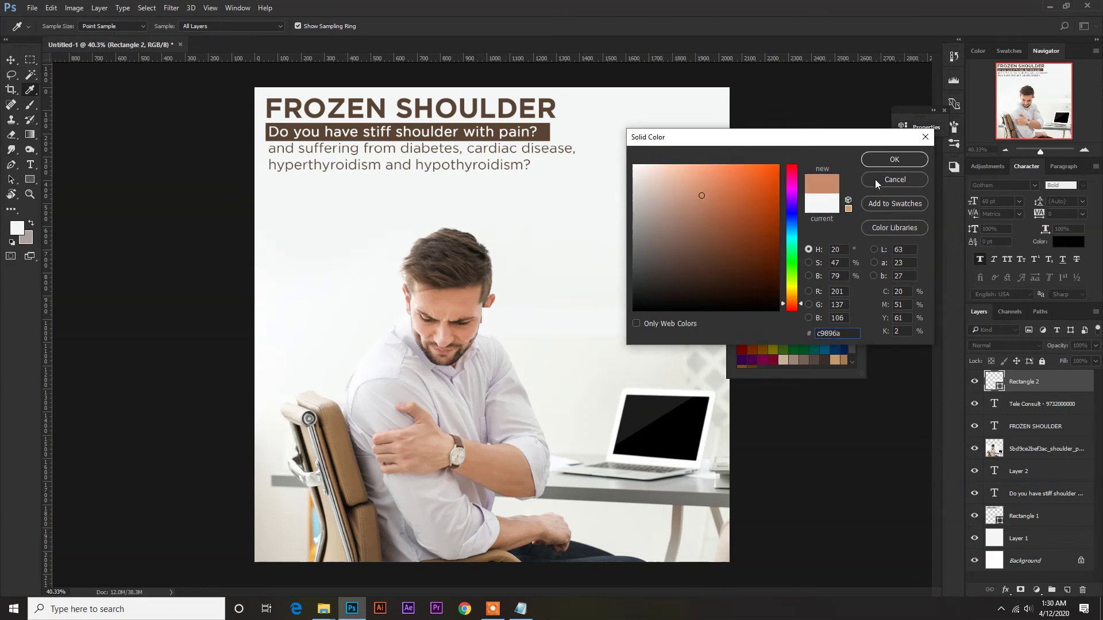
left_click(892, 161)
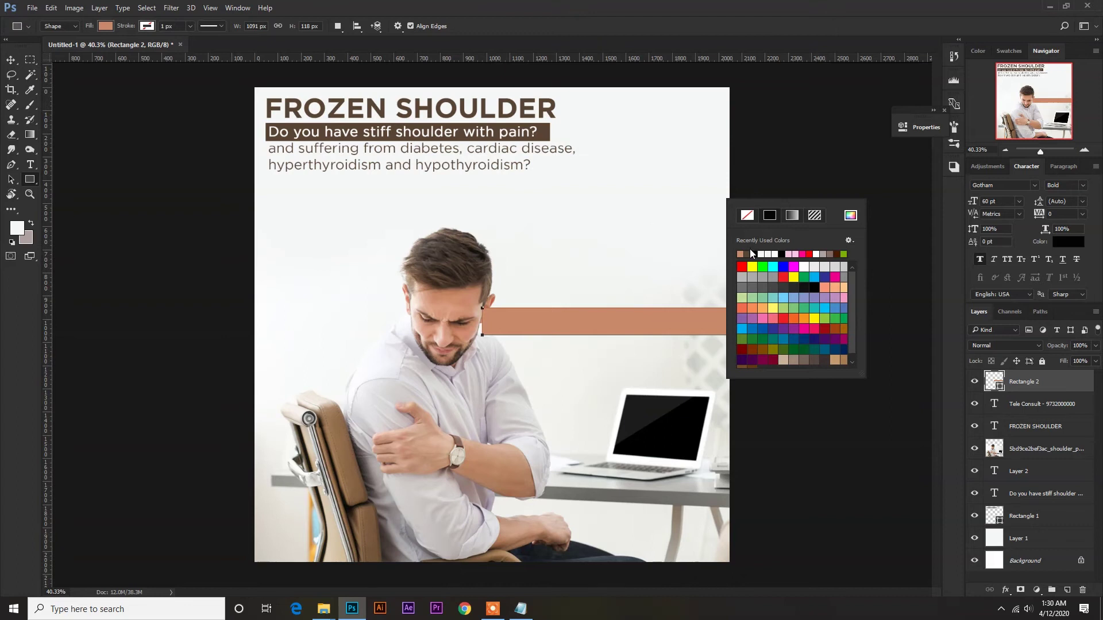
Step: Place the skin-toned rectangle's layer beneath the tele-consult text and add a layer mask to it
key("v")
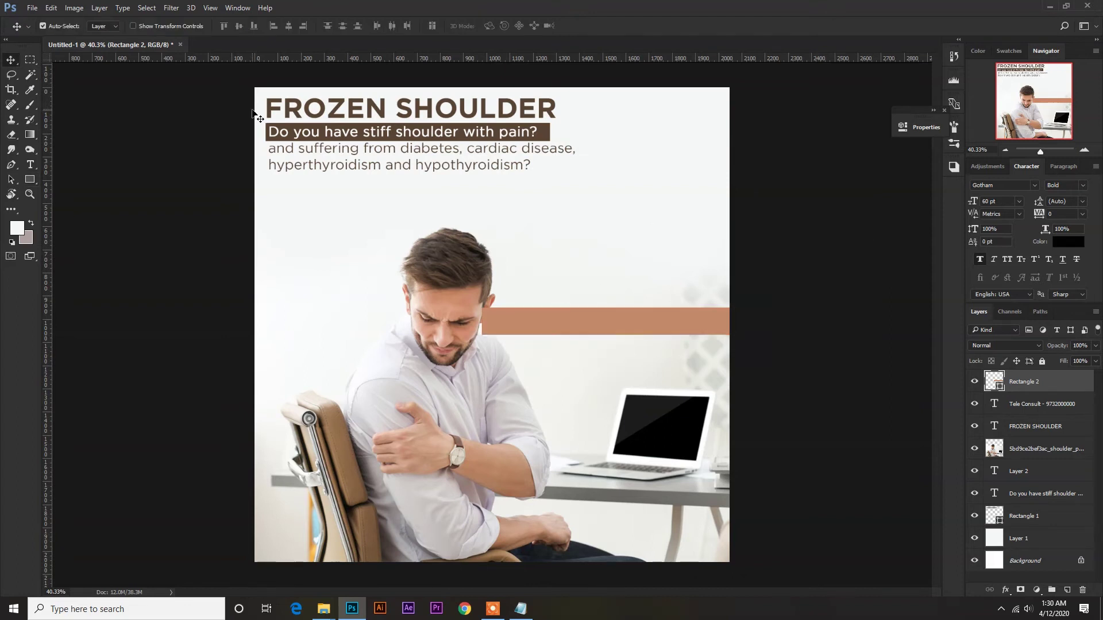
left_click_drag(1063, 389, 1060, 413)
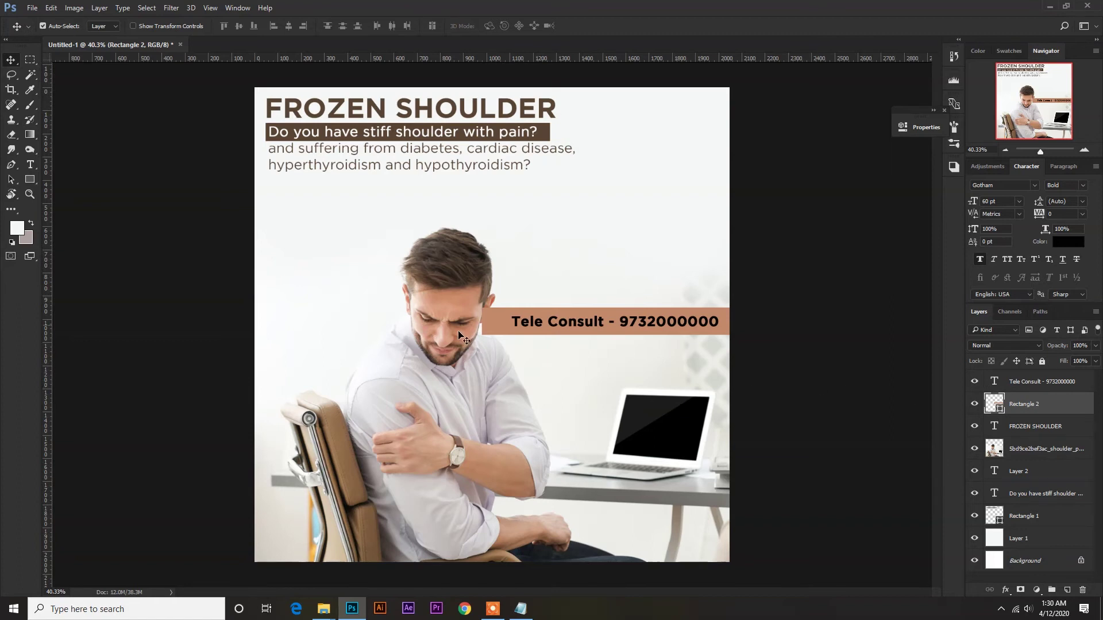
scroll(591, 377, "up", 2)
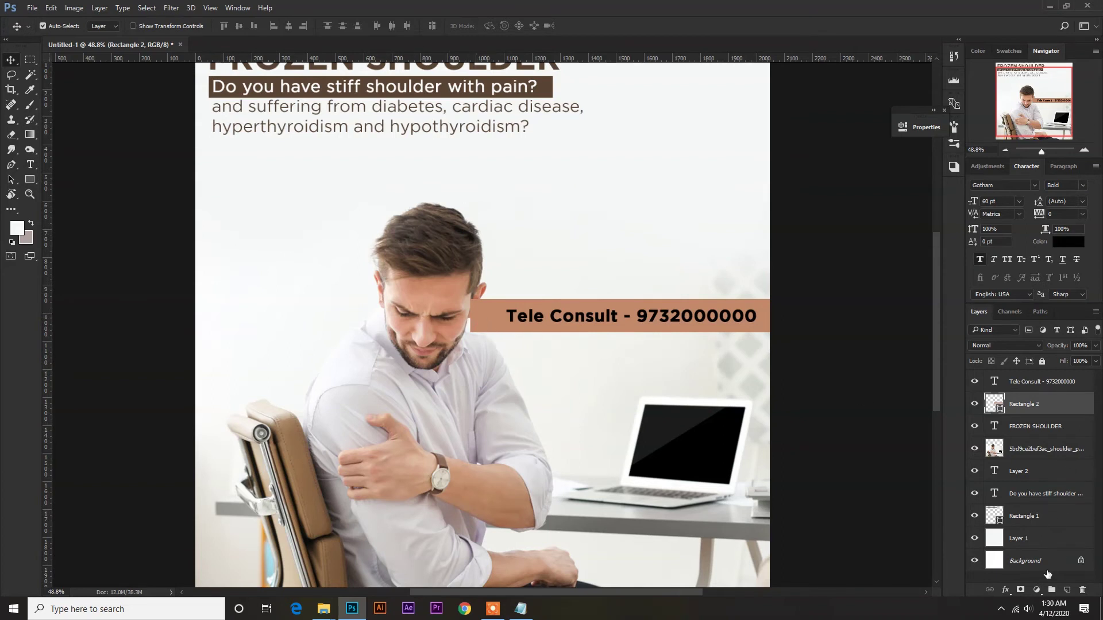
left_click(1022, 592)
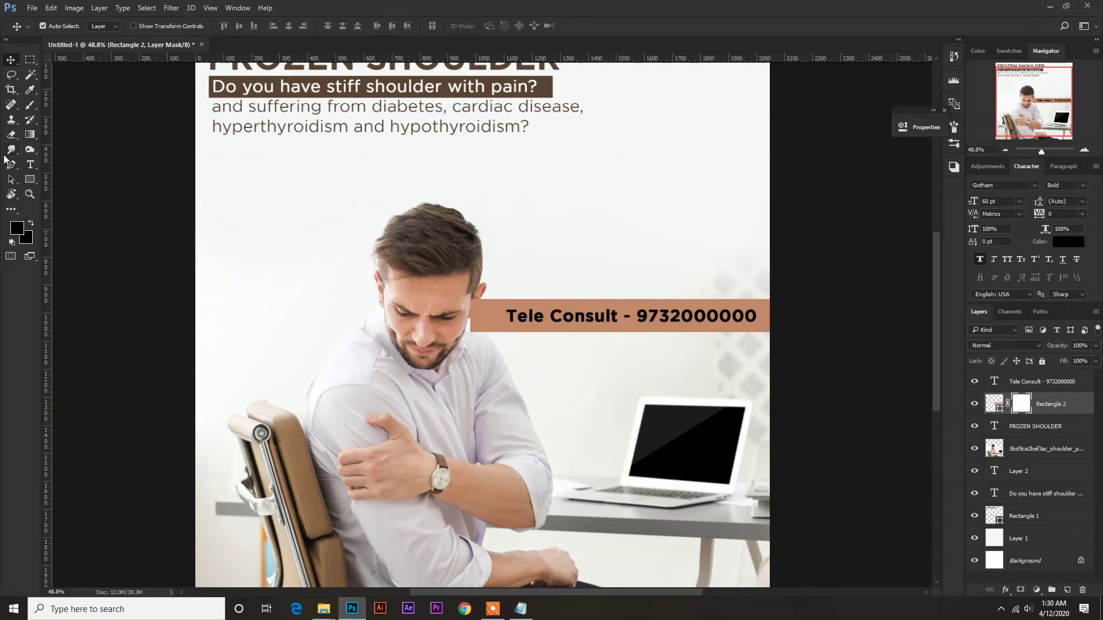
Step: Fade the rectangle's end near the man's face with a black-to-white gradient on its mask, and widen the band to about 112%
left_click(30, 134)
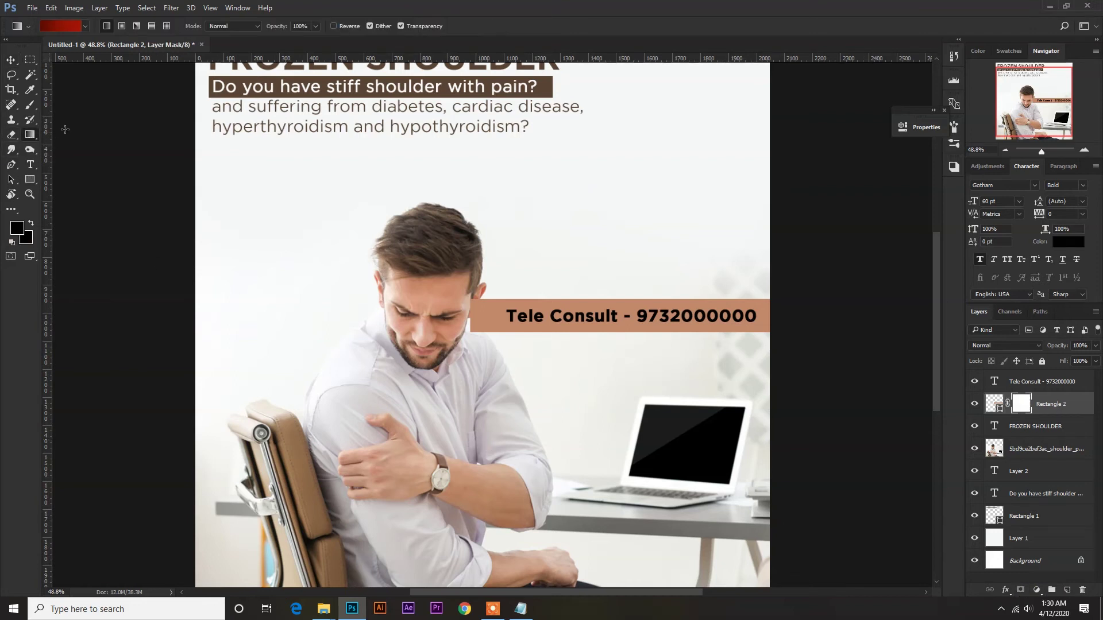
left_click(56, 28)
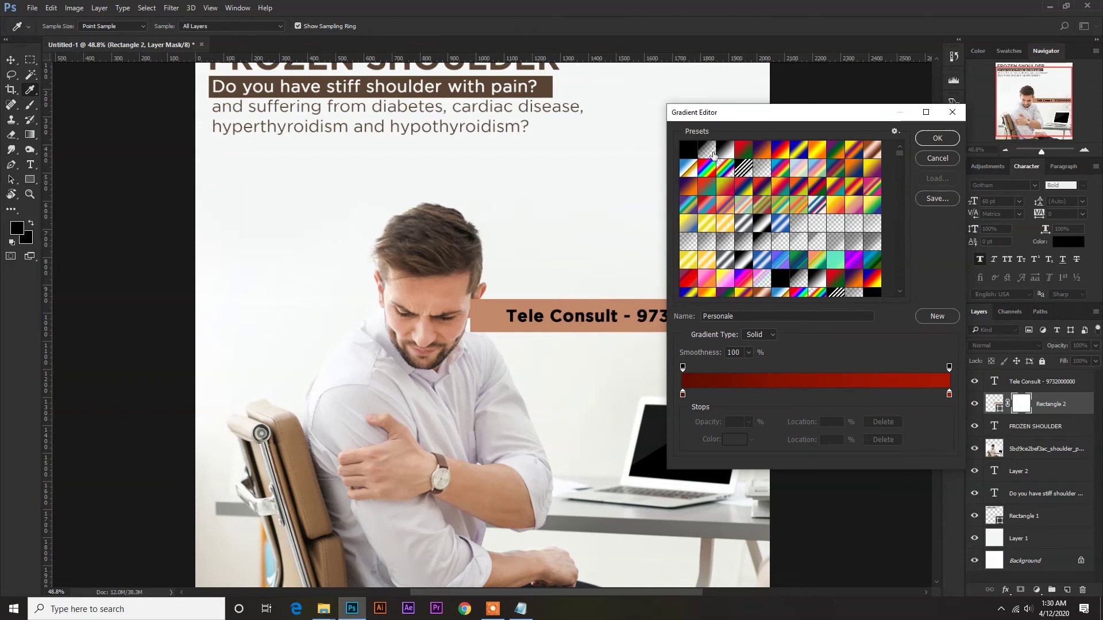
left_click(723, 153)
left_click(937, 138)
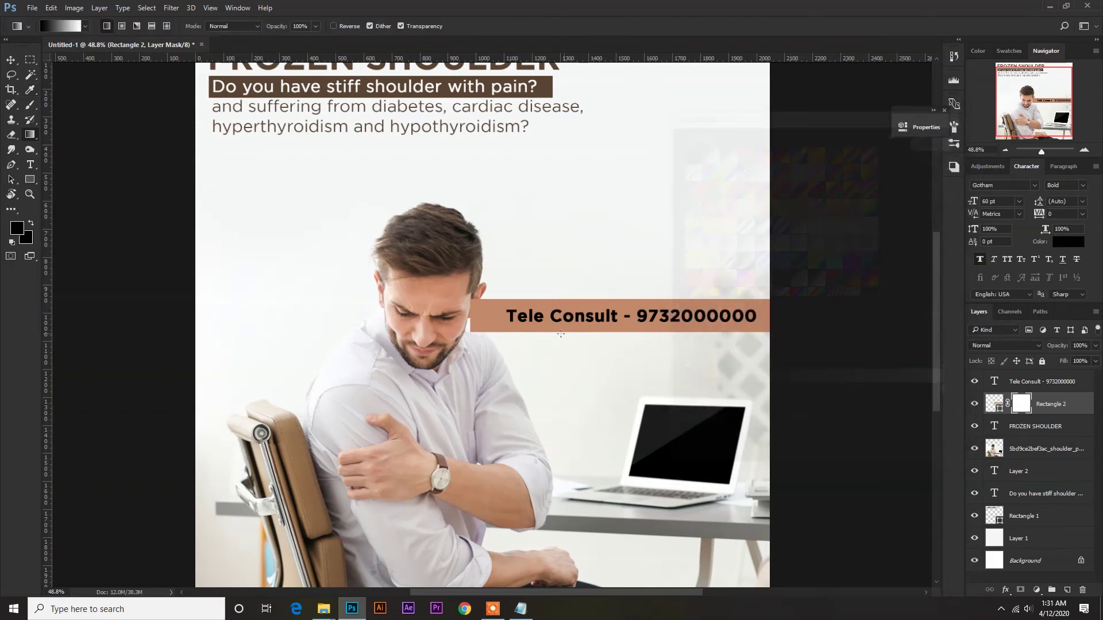
left_click_drag(469, 316, 616, 310)
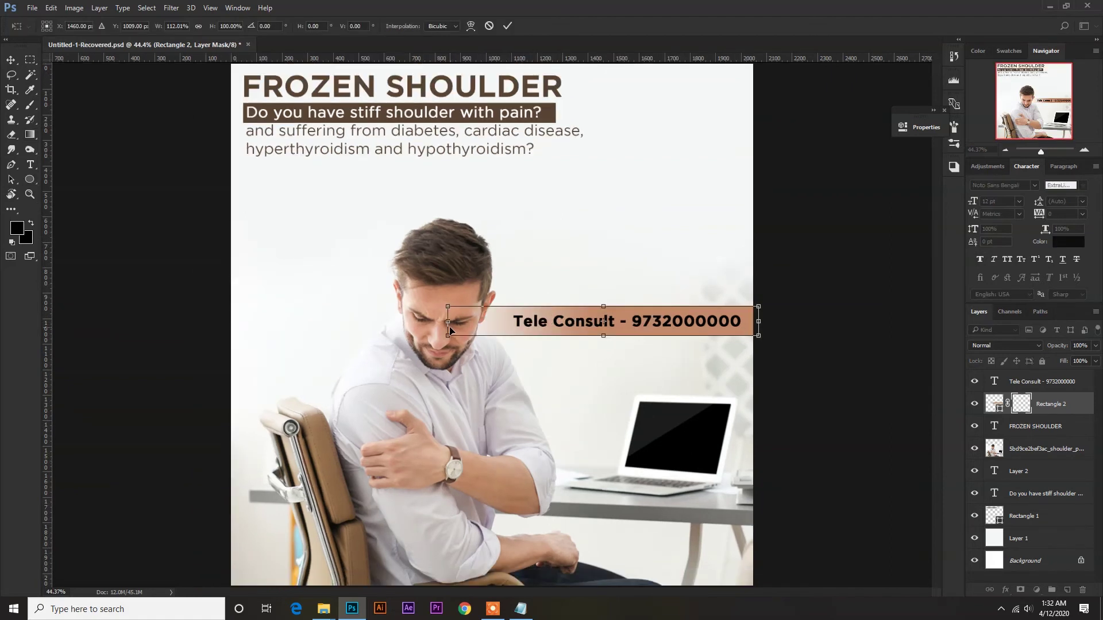
key("v")
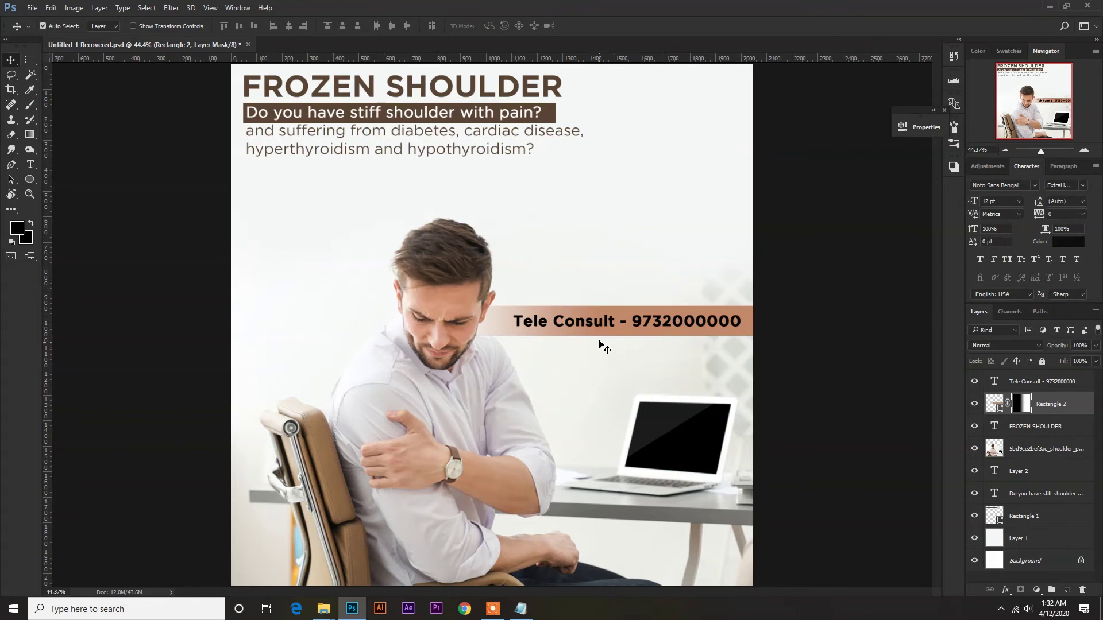
Step: Change the tele-consult text colour to white
left_click(607, 328)
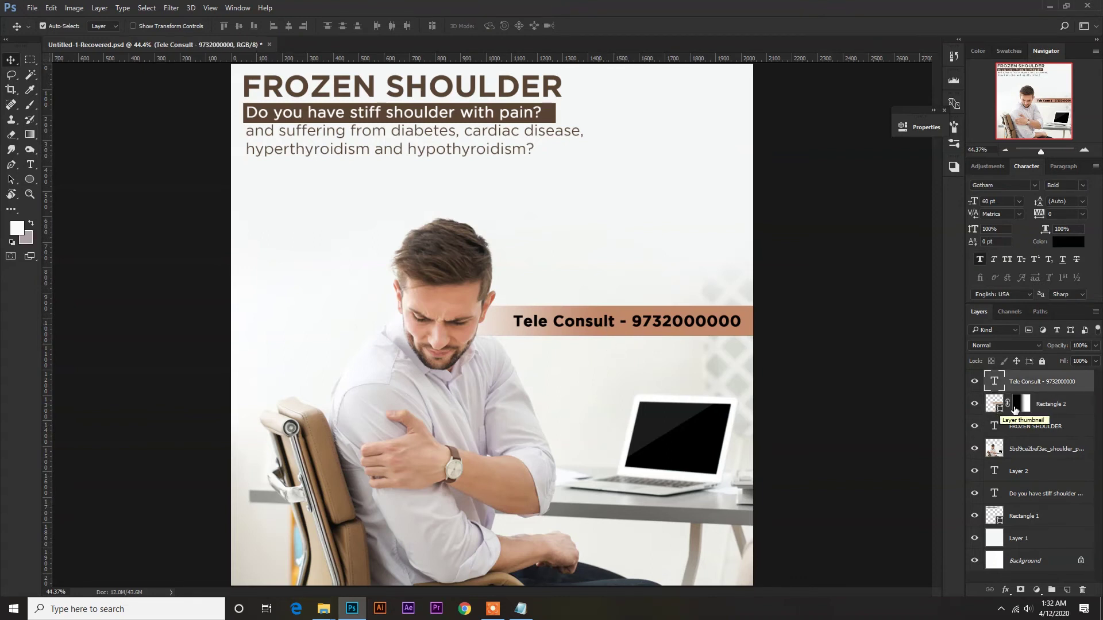
left_click(1084, 248)
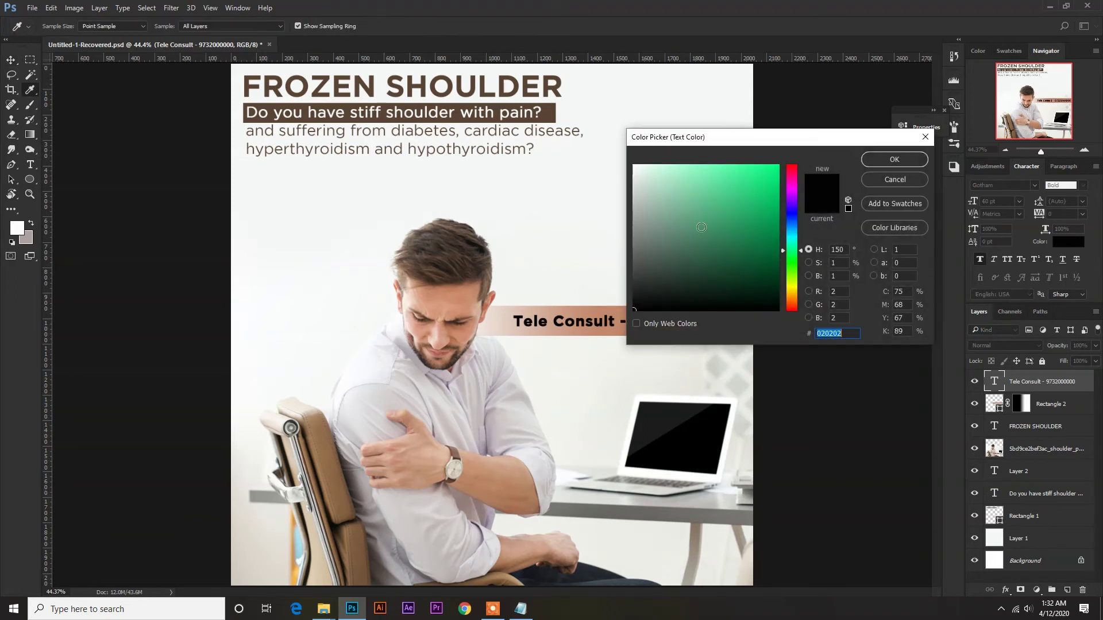
left_click(633, 166)
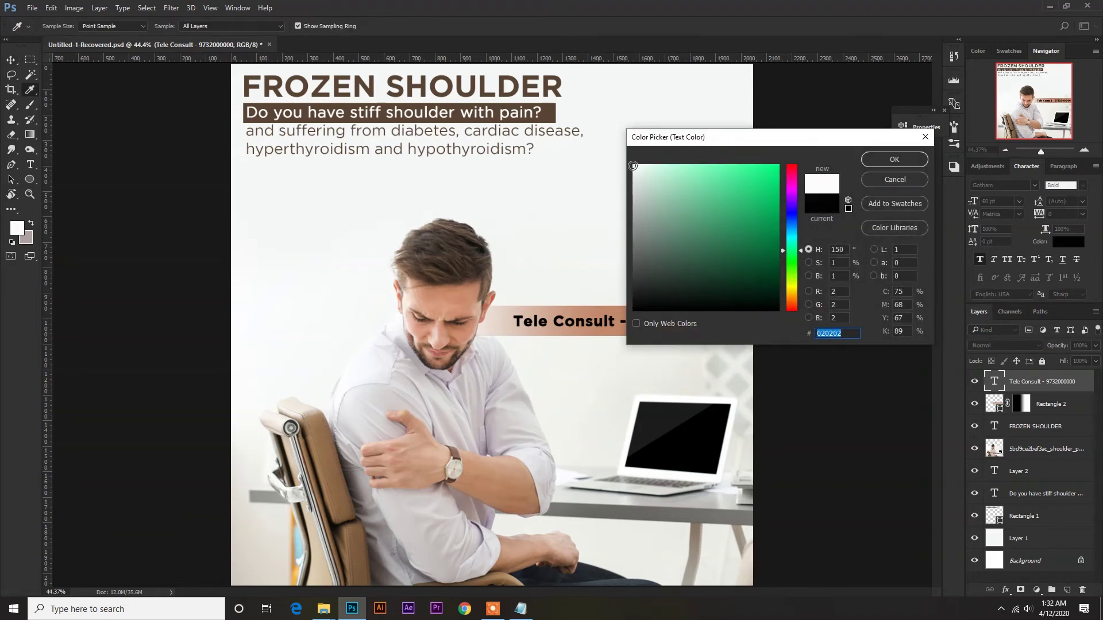
left_click(894, 159)
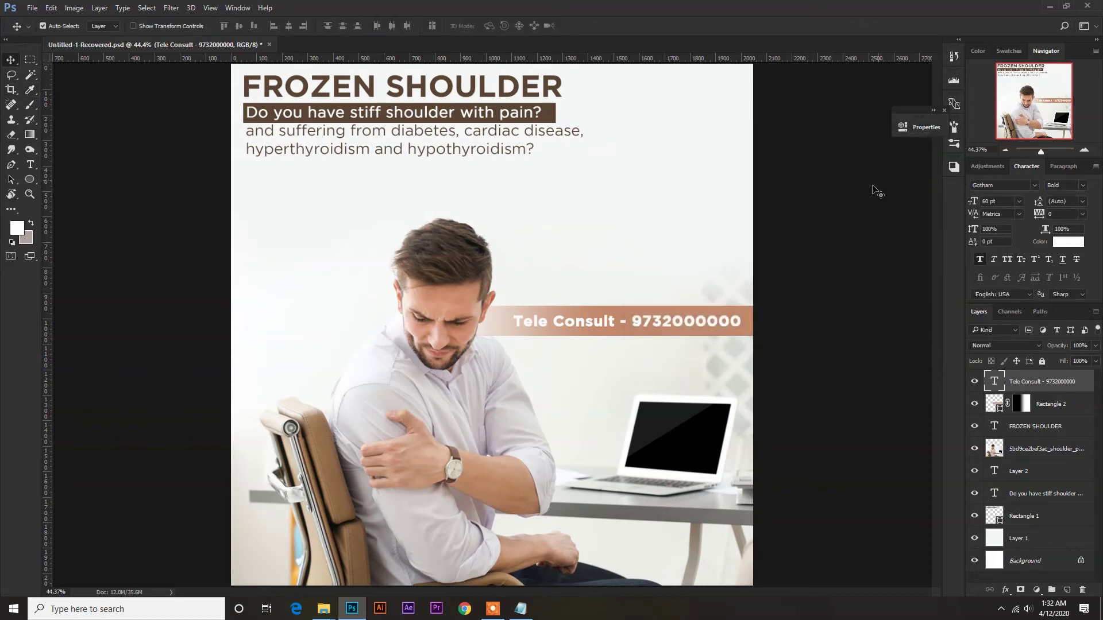
left_click(822, 321)
Step: Nudge the tele-consult text slightly to the right on its coloured band
scroll(821, 321, "down", 3)
scroll(822, 333, "up", 2)
scroll(827, 342, "up", 2)
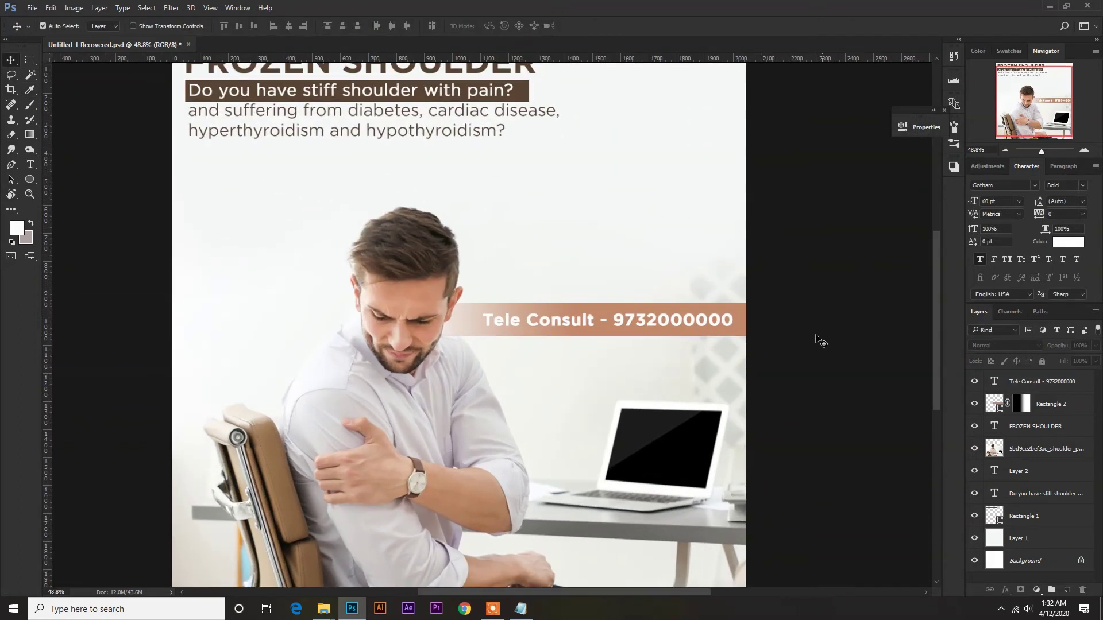
left_click(642, 319)
mouse_move(642, 320)
left_mouse_down()
mouse_move(667, 320)
mouse_move(646, 319)
left_mouse_up()
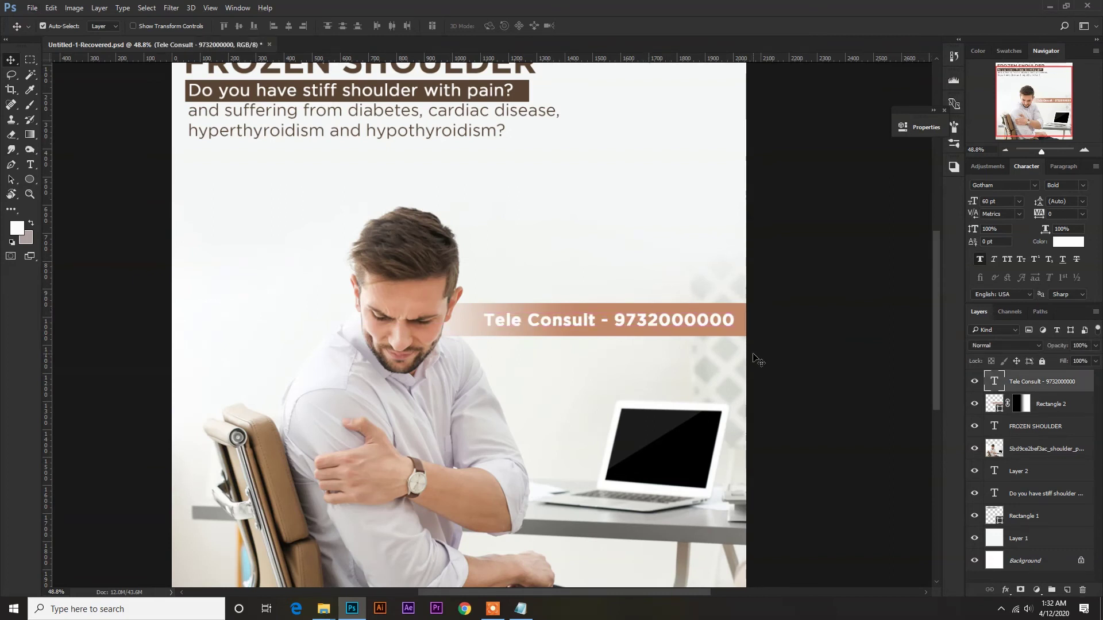
scroll(716, 379, "down", 3)
scroll(715, 371, "up", 2)
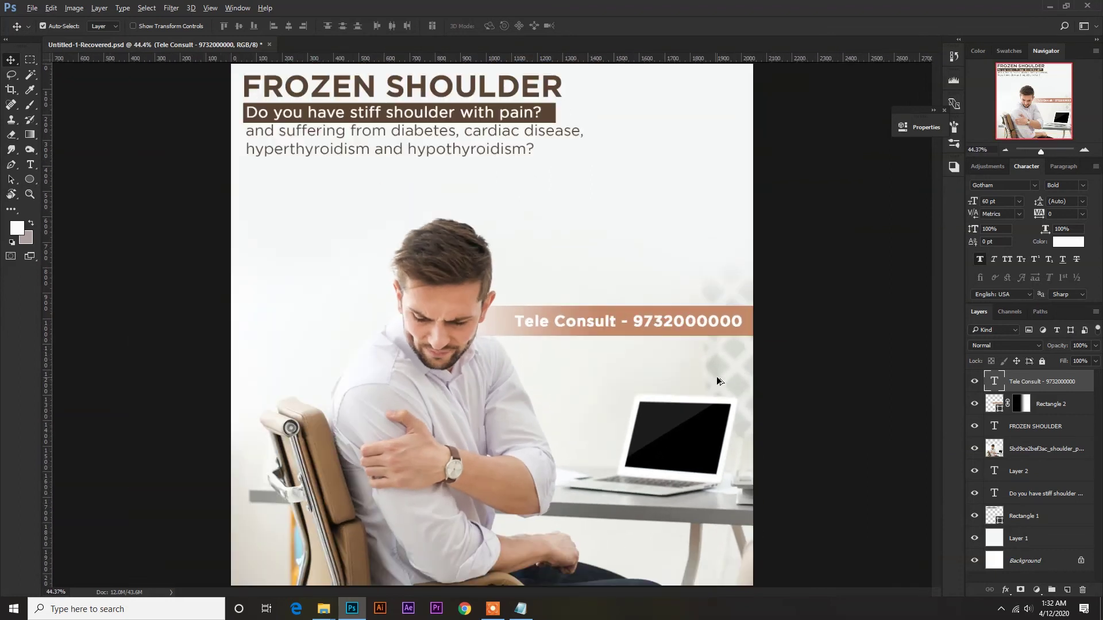
Step: Copy "Physiotherapy clinic" from the Notepad text and paste it into the Photoshop design as a new text line above the tele-consult band
left_click(521, 608)
left_click_drag(572, 240, 467, 240)
key("ctrl+c")
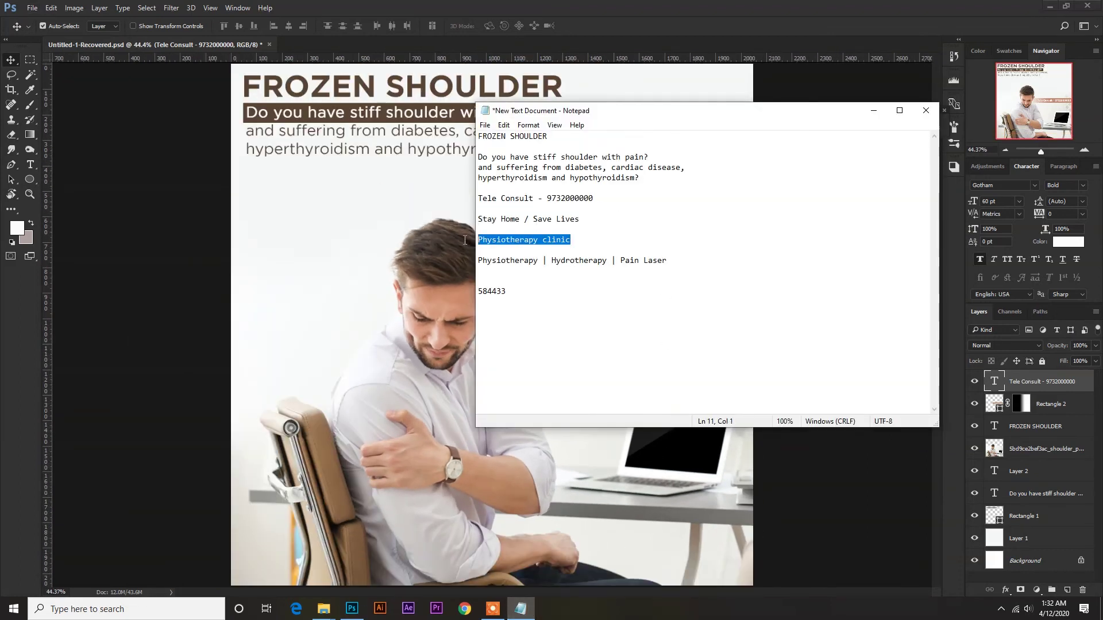
left_click(697, 7)
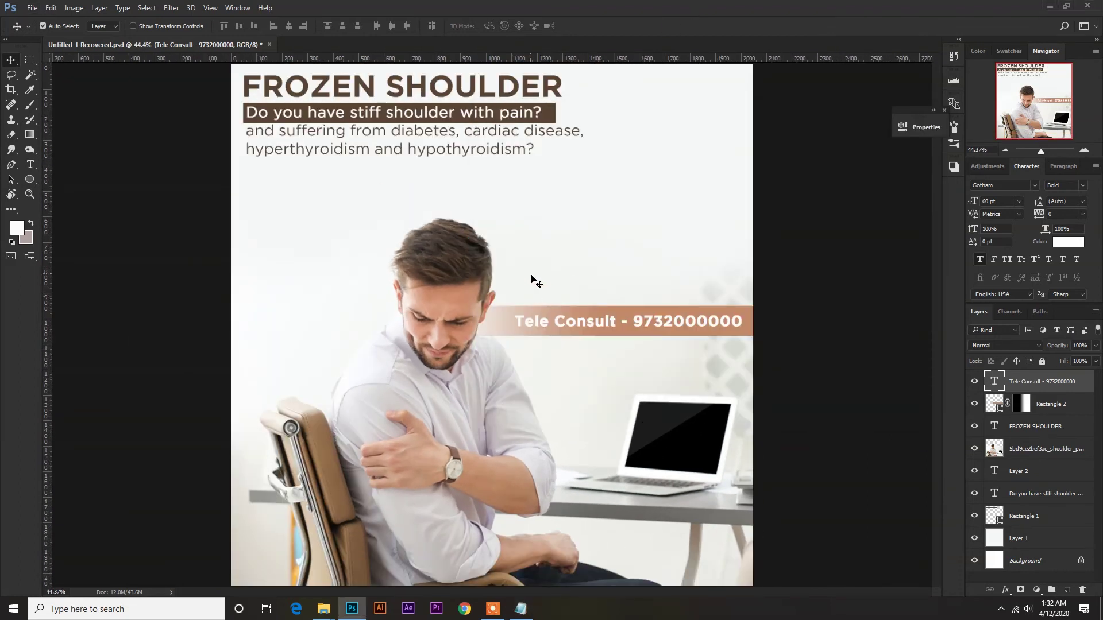
left_click(534, 280)
key("t")
left_click(546, 277)
key("ctrl+v")
key("ctrl+Return")
Step: Set the "Physiotherapy clinic" text colour to black
left_click(1067, 242)
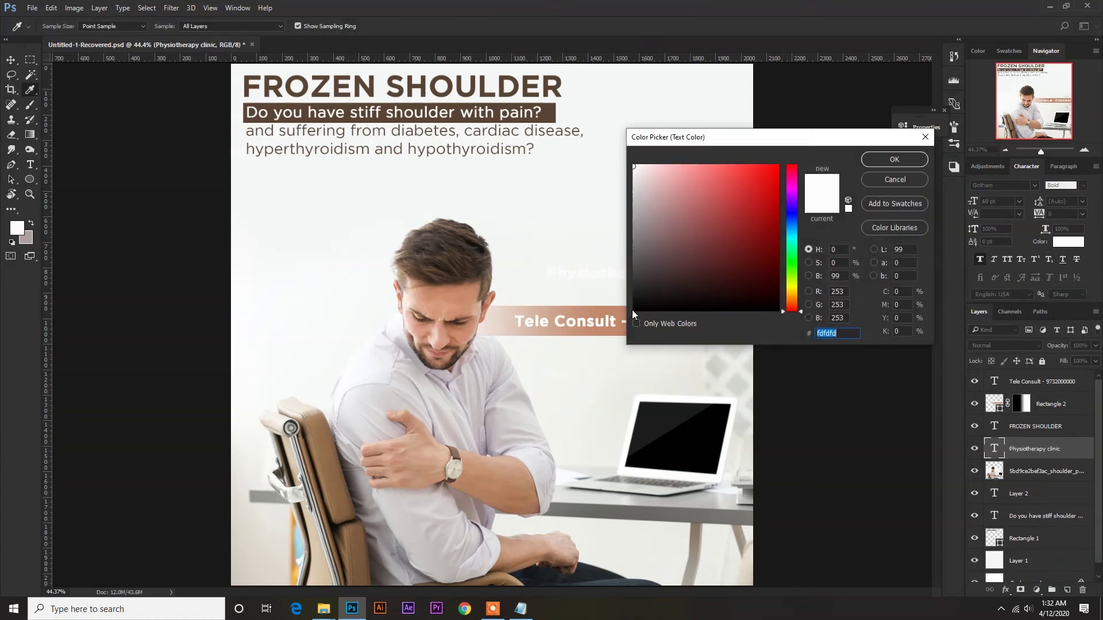
left_click(633, 312)
left_click(894, 160)
Step: Enlarge the "Physiotherapy clinic" text to about 73 pt and position it above the tele-consult band
left_click(10, 60)
key("ctrl+t")
left_click_drag(543, 261, 505, 248)
key("Return")
left_click_drag(642, 280, 649, 274)
Step: Change the "Physiotherapy clinic" text weight to Gotham Book and enlarge the line to about 90 pt
left_click(1065, 185)
left_click(1068, 217)
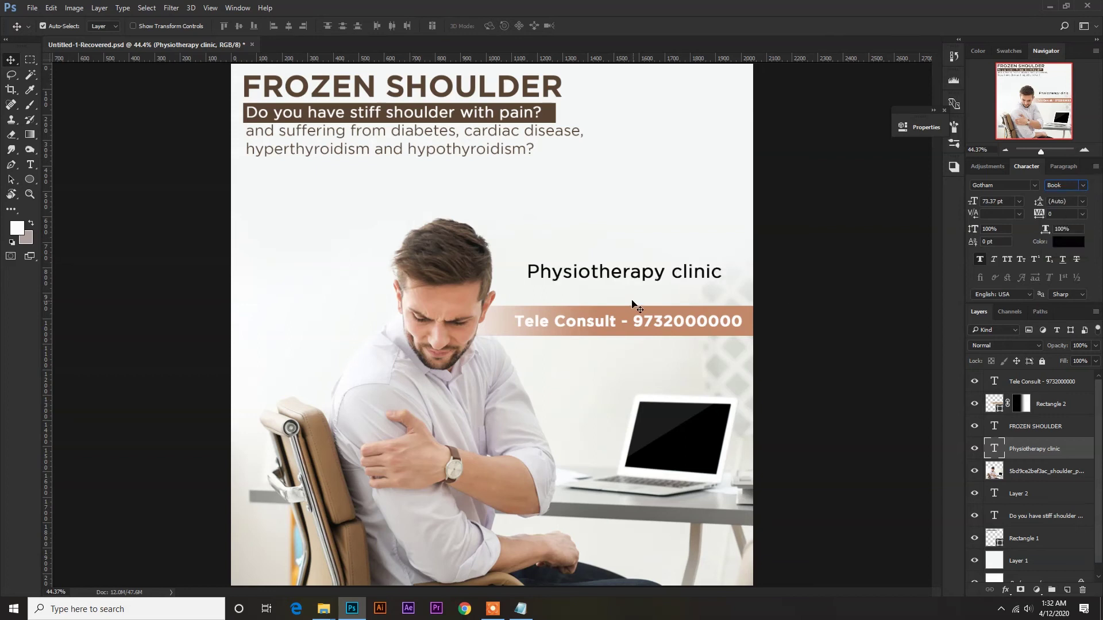
key("ctrl+t")
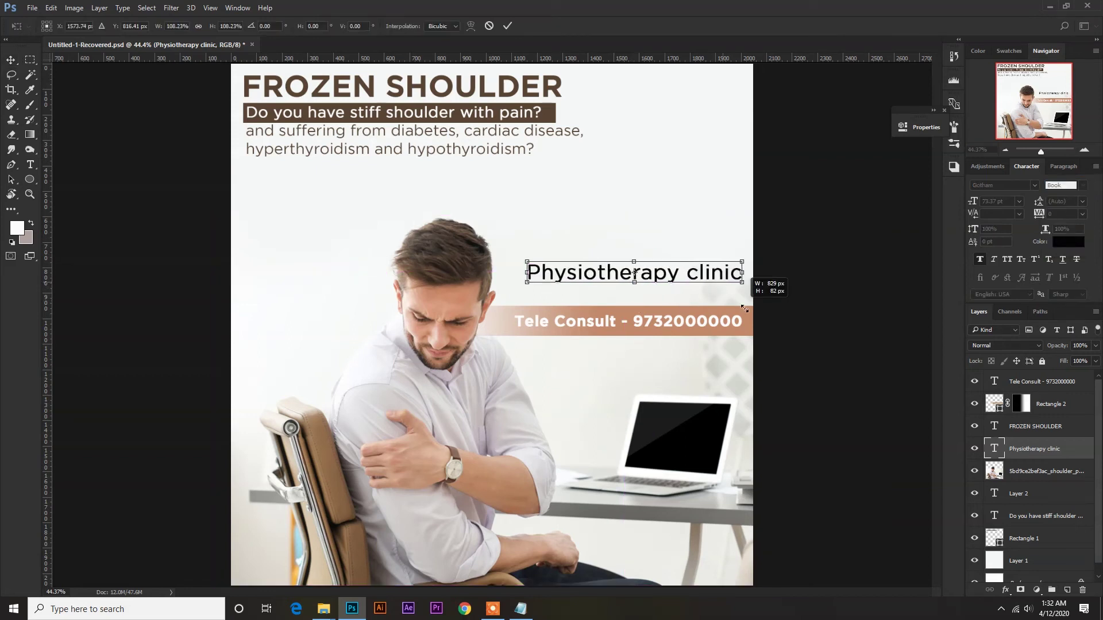
left_click_drag(526, 262, 503, 254)
key("Return")
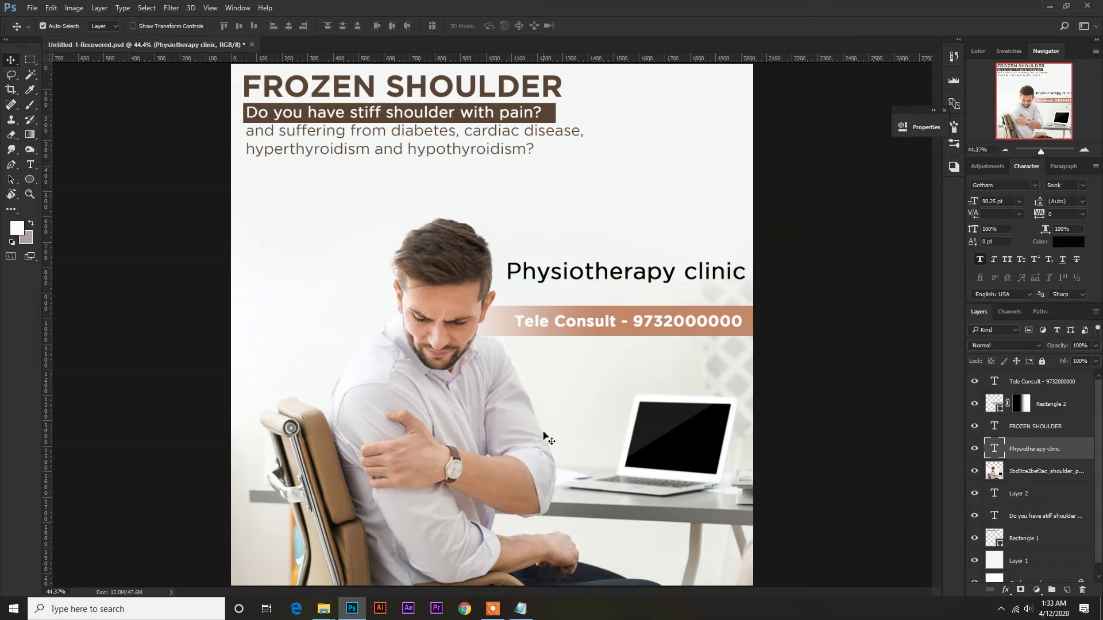
Step: Copy "Physiotherapy | Hydrotherapy | Pain Laser" from the Notepad text and paste it into the Photoshop design below the clinic name
left_click(521, 609)
left_click_drag(590, 218, 474, 219)
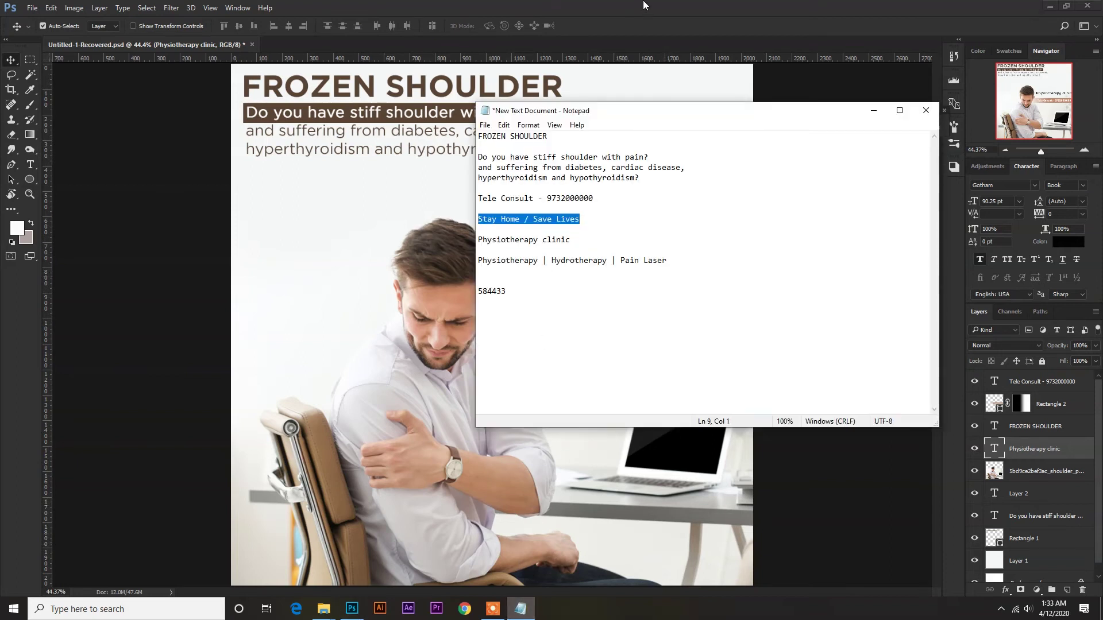
left_click_drag(667, 260, 477, 261)
key("ctrl+c")
left_click(447, 265)
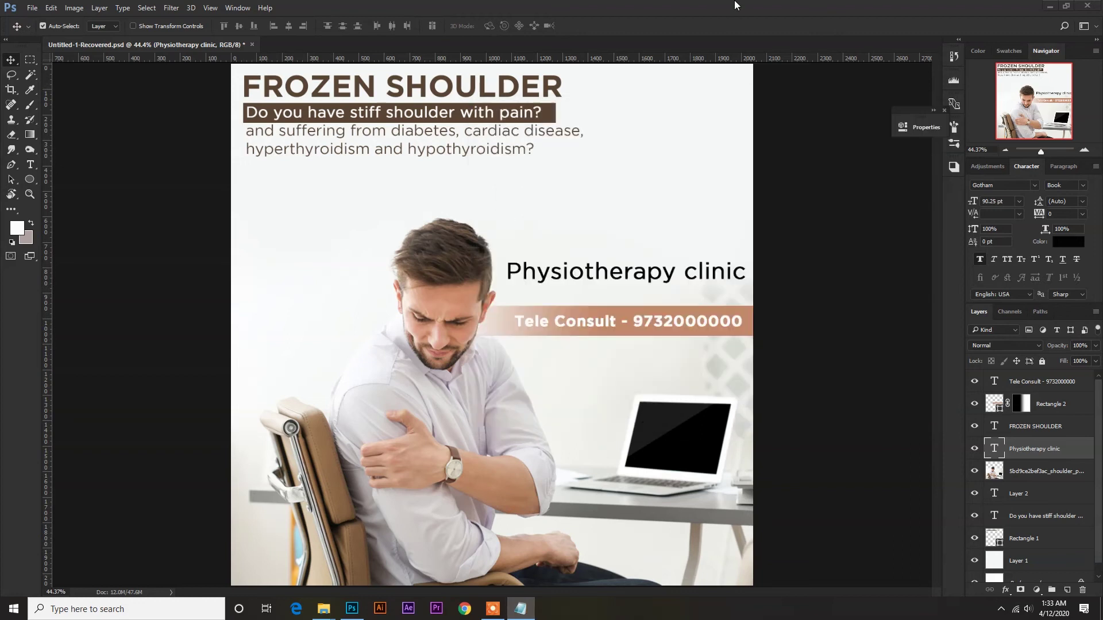
left_click(831, 260)
left_click(30, 165)
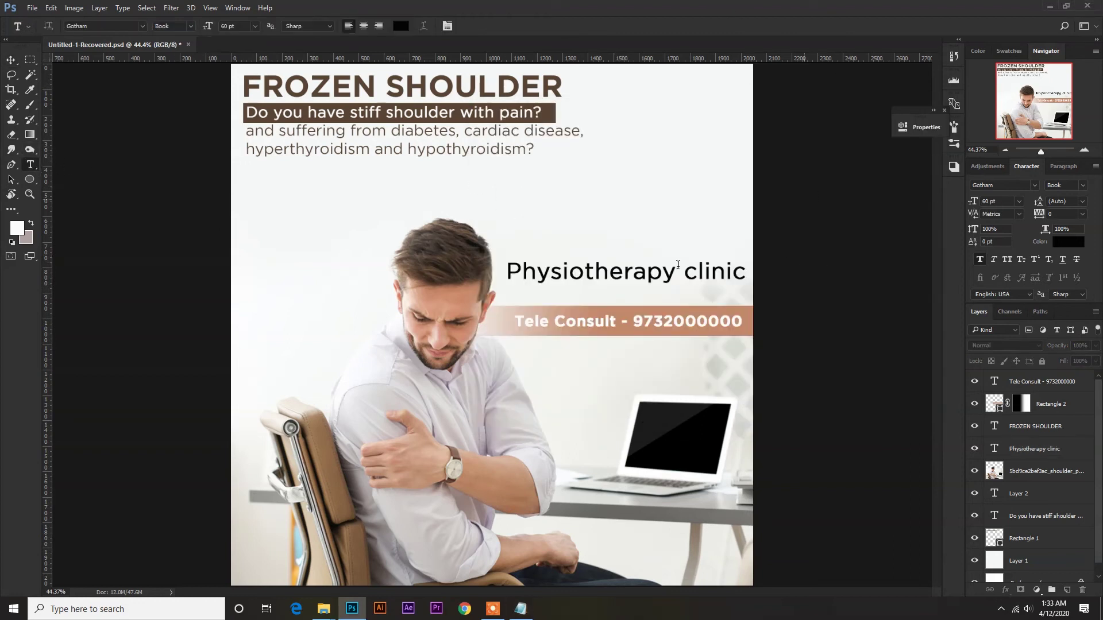
left_click(517, 290)
key("ctrl+v")
Step: Set the services line to 40 pt and nudge it slightly down beneath the clinic name
left_click(1031, 114)
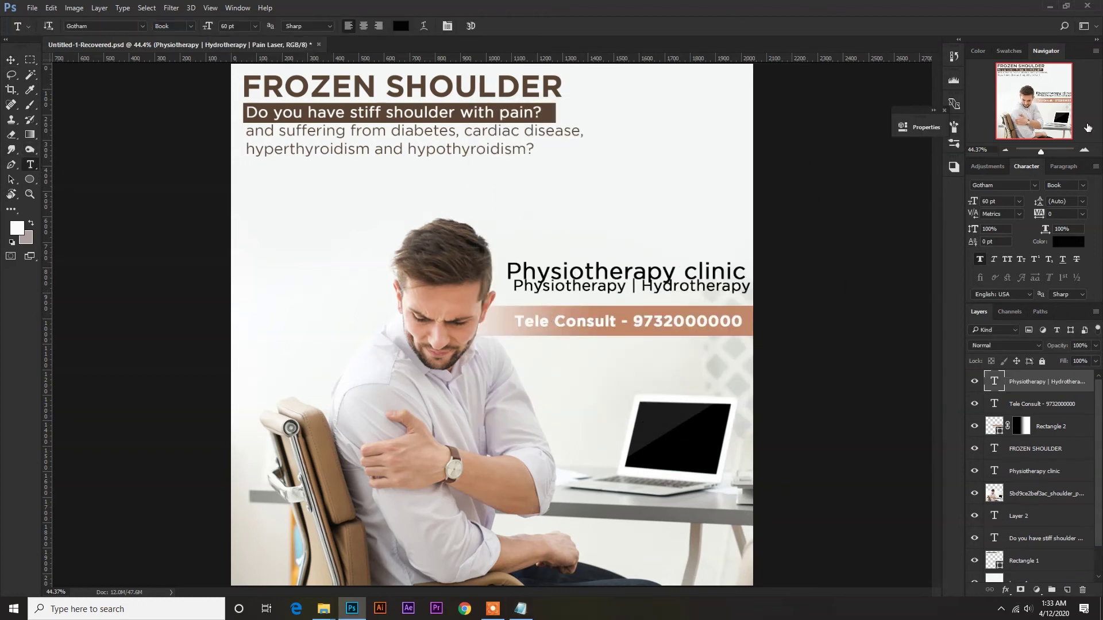
type("30")
key("Return")
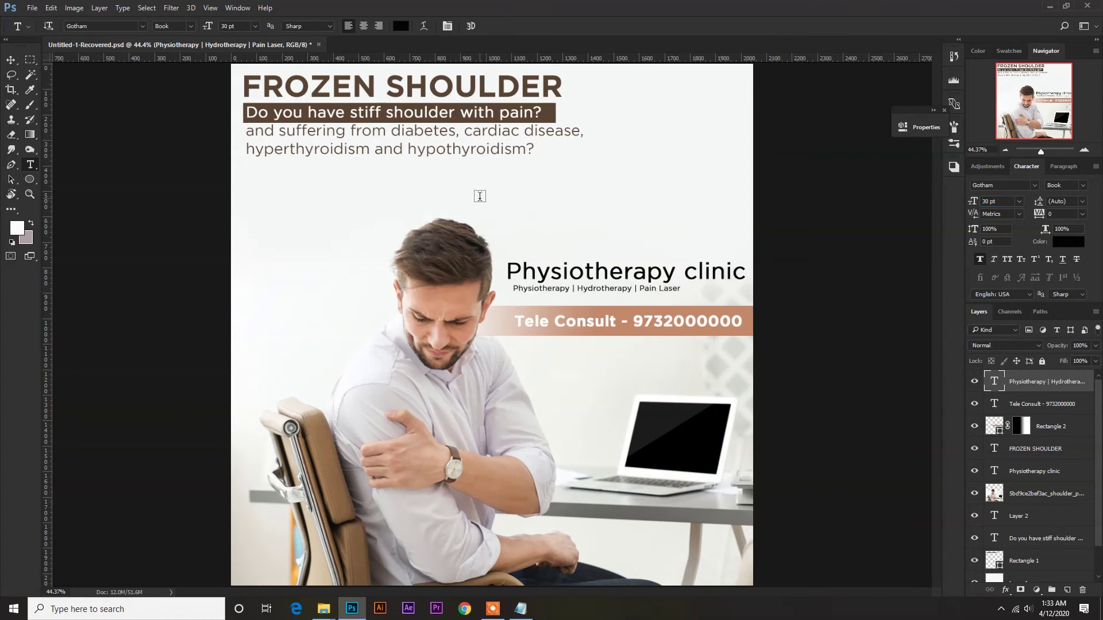
left_click(12, 60)
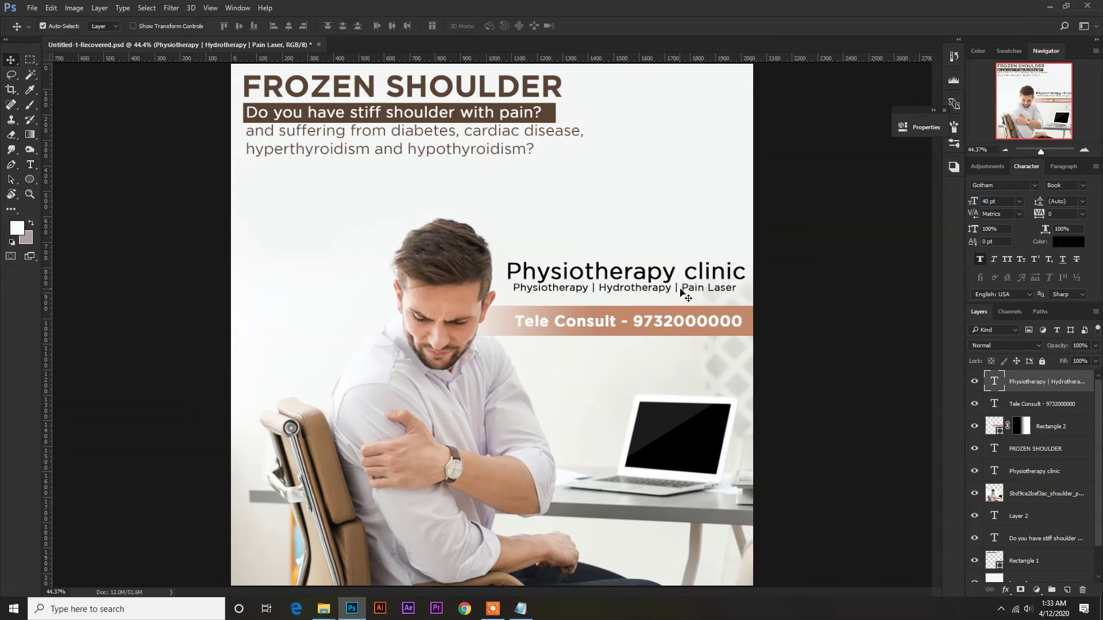
left_click_drag(683, 293, 683, 294)
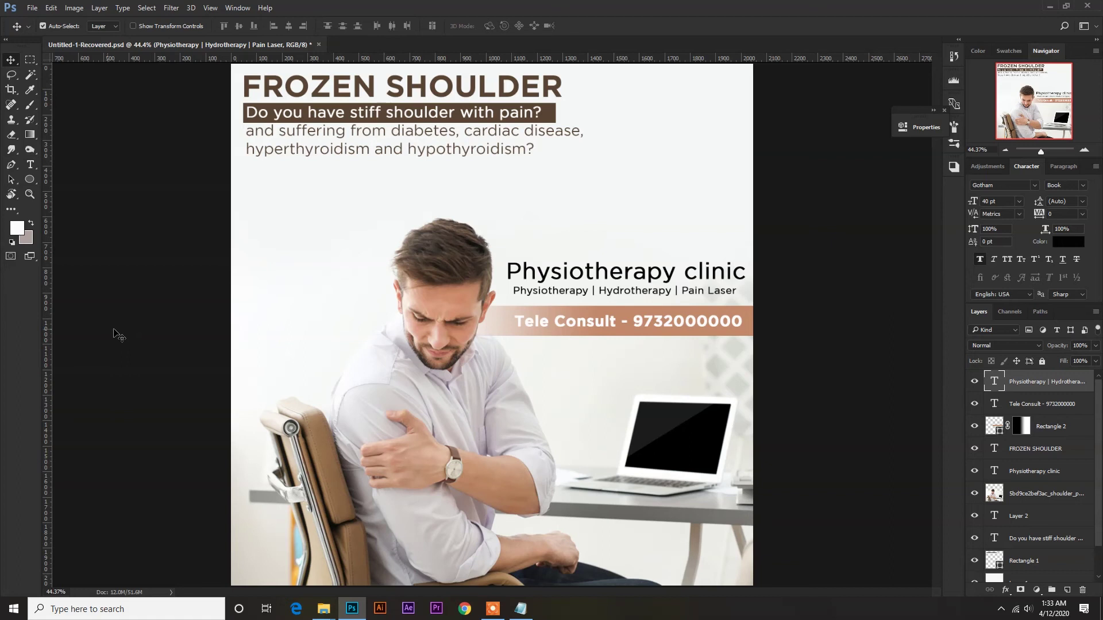
Step: Draw a rectangle shape about 346 by 85 px just below the tele-consult band
right_click(35, 179)
left_click(69, 191)
right_click(30, 181)
left_click(80, 179)
left_click_drag(521, 345, 608, 366)
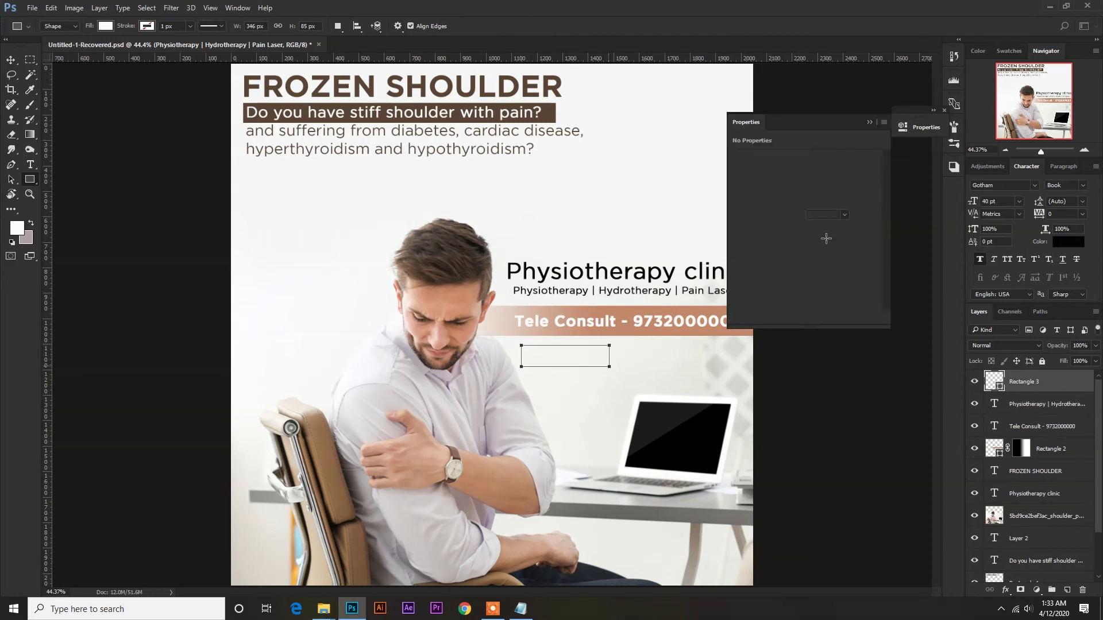
Step: Fill the small rectangle with dark brown and round all its corners to 42.5 px
left_click(739, 194)
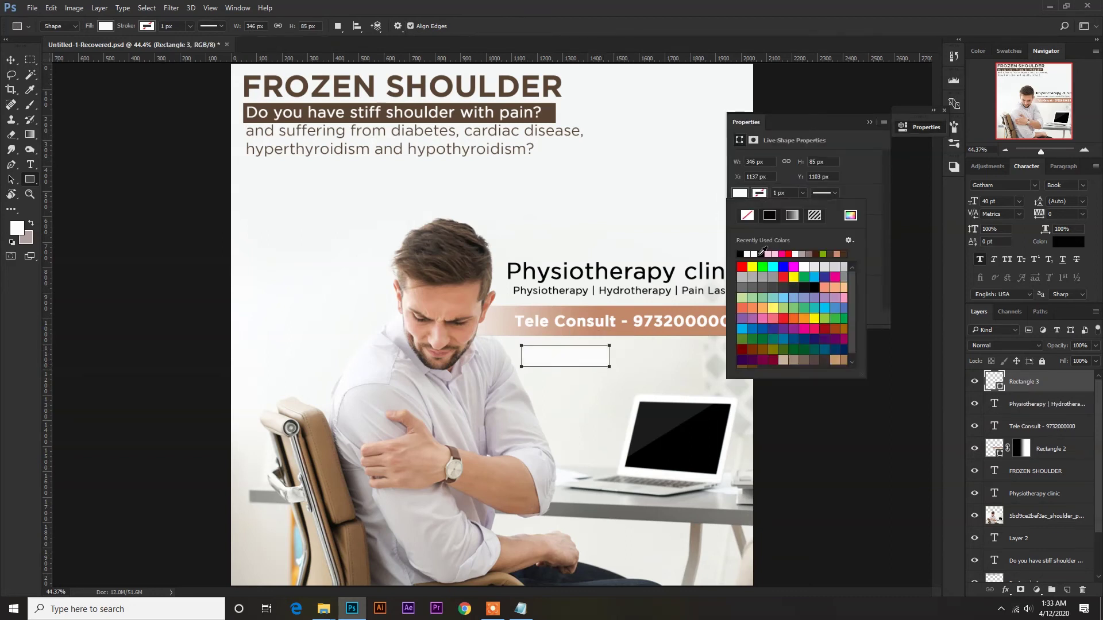
left_click(843, 254)
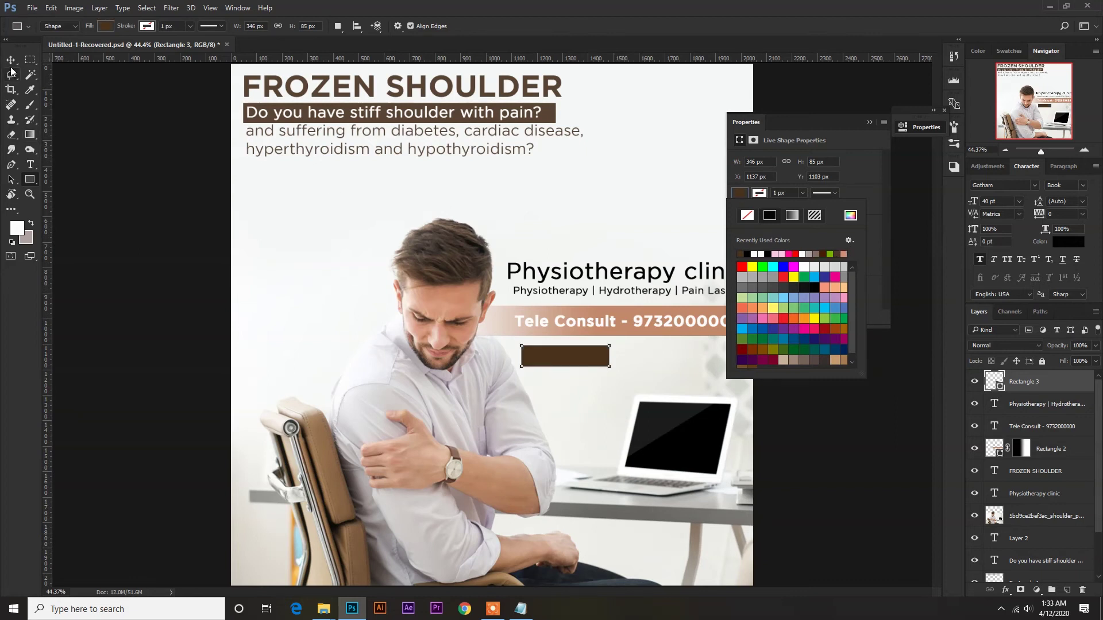
left_click(822, 188)
left_click_drag(737, 237, 799, 243)
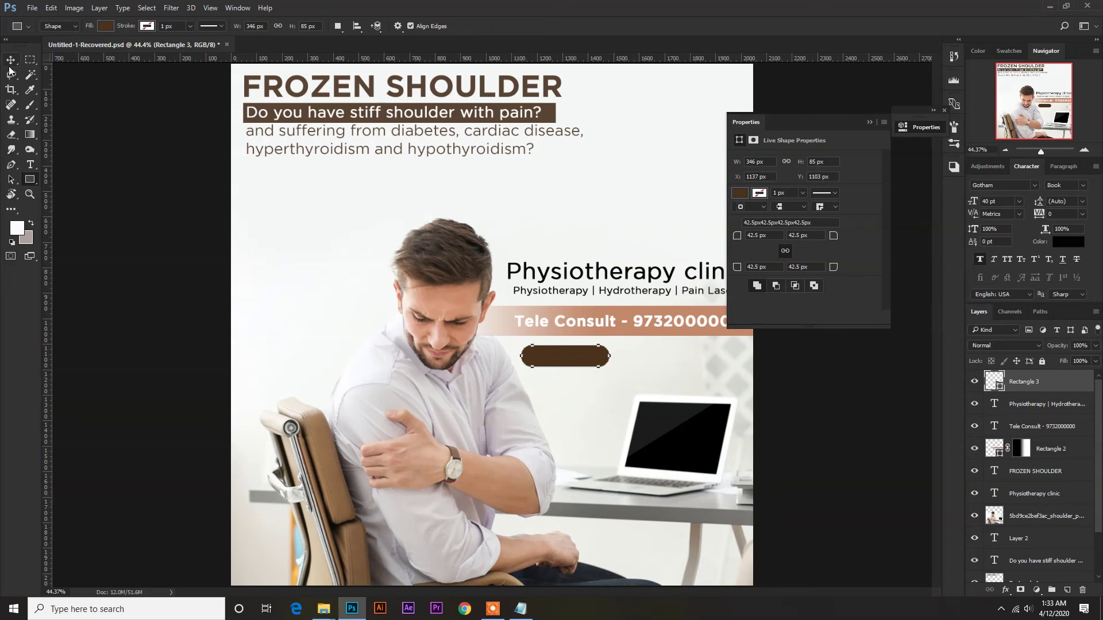
left_click(10, 61)
Step: Add a new text line reading "Book Now" below the brown rounded button
left_click(31, 165)
left_click(561, 400)
type("Book")
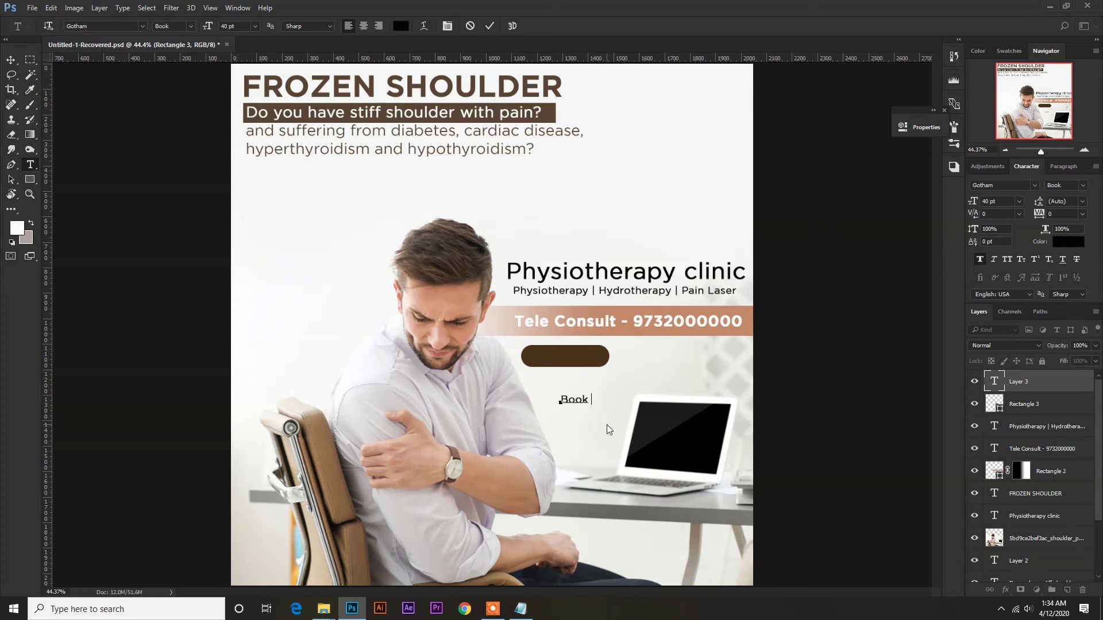
type(" Now")
key("ctrl+Return")
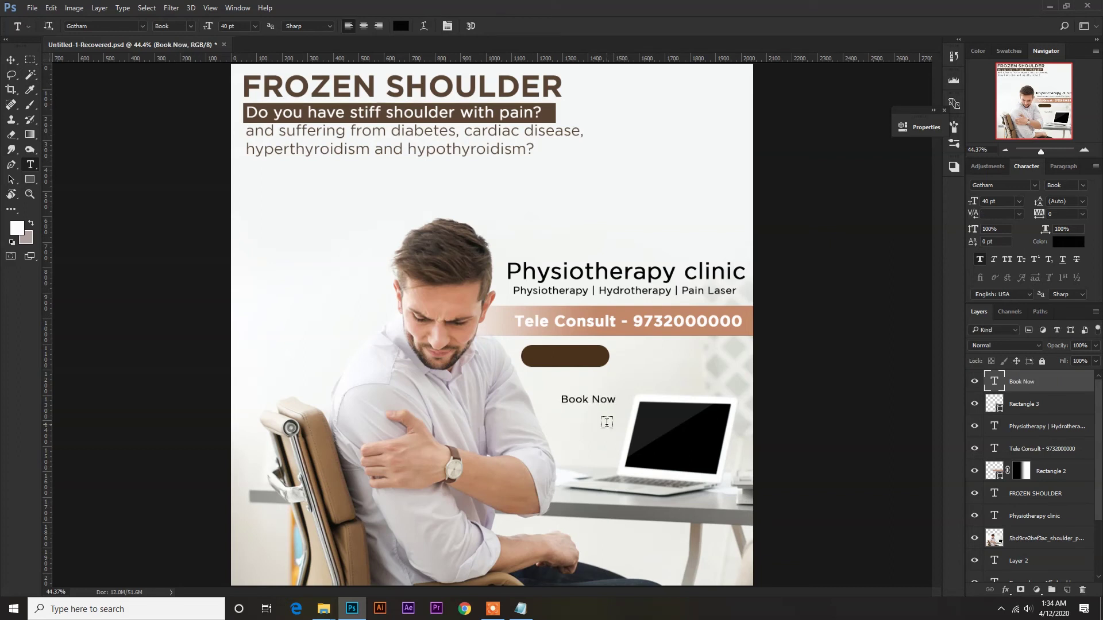
Step: Set the "Book Now" text colour to near-white fffdfd and move the text onto the brown button
left_click(1069, 242)
left_click(635, 167)
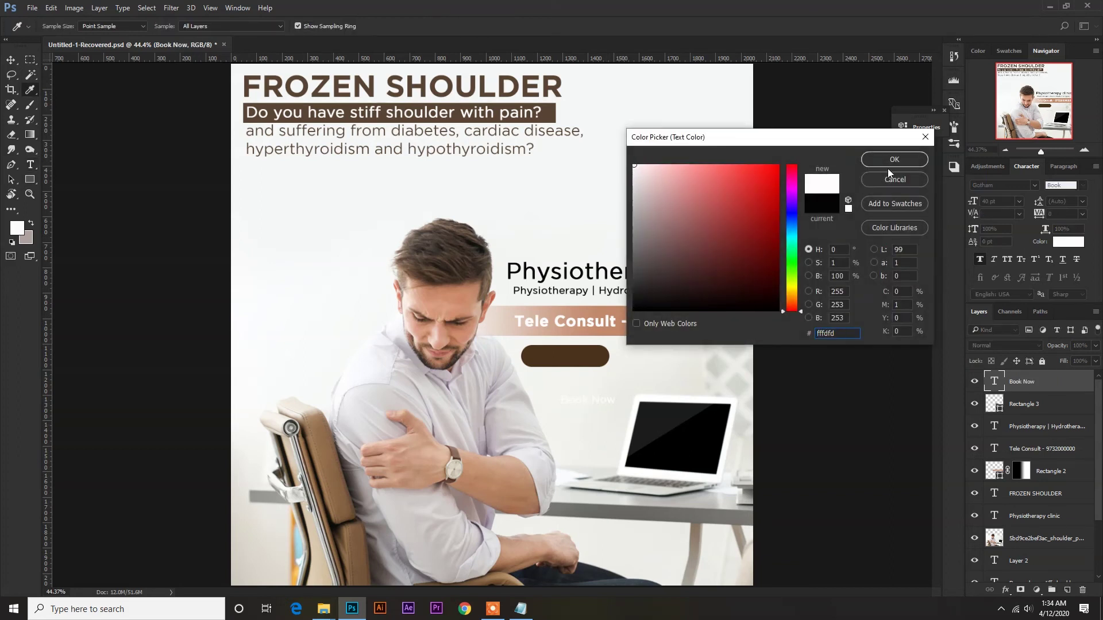
left_click(892, 160)
key("ctrl+t")
left_click_drag(603, 404, 576, 361)
key("Return")
key("t")
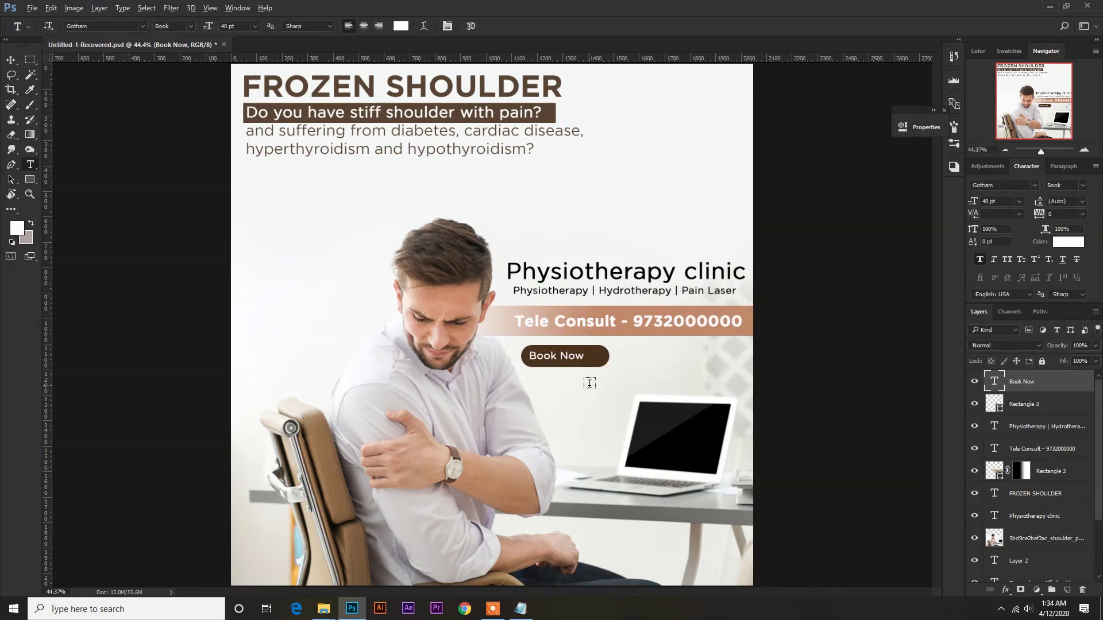
Step: Place the "right" arrow image from the FROZEN SHOULDER folder into the design, scaled down to fit beside "Book Now" on the button
scroll(593, 386, "up", 2)
scroll(593, 386, "down", 2)
key("v")
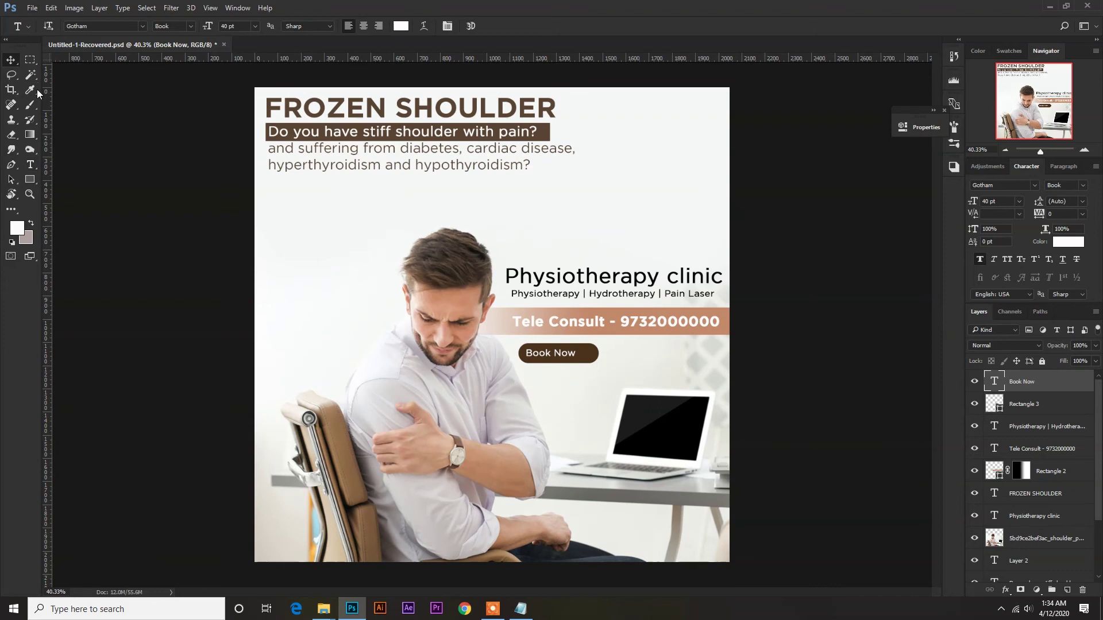
mouse_move(324, 609)
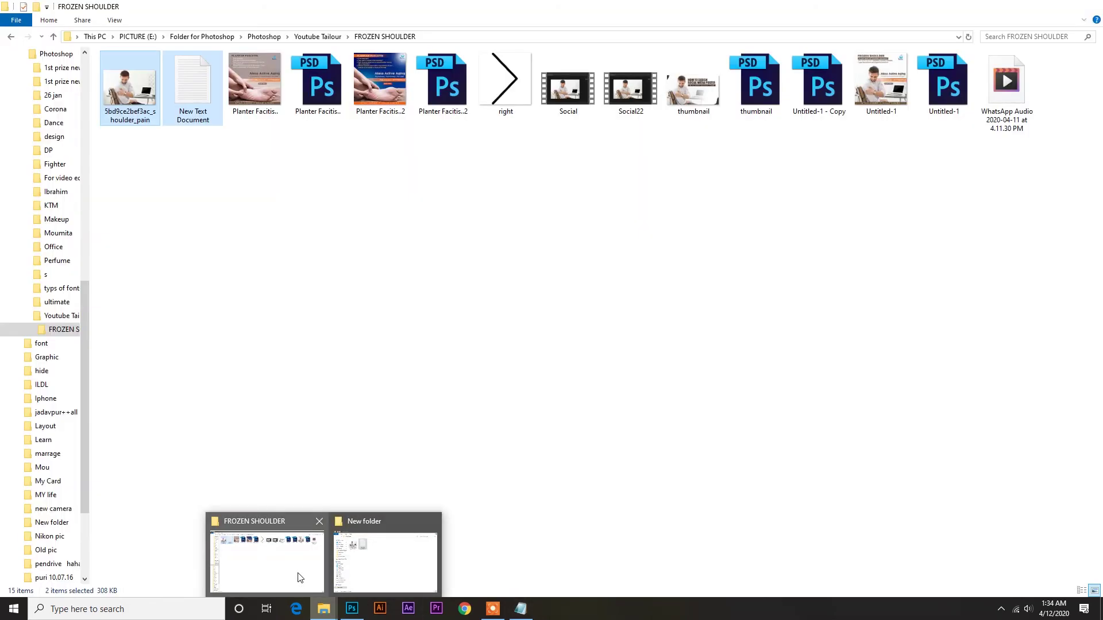
left_click(299, 577)
left_click_drag(506, 86, 618, 374)
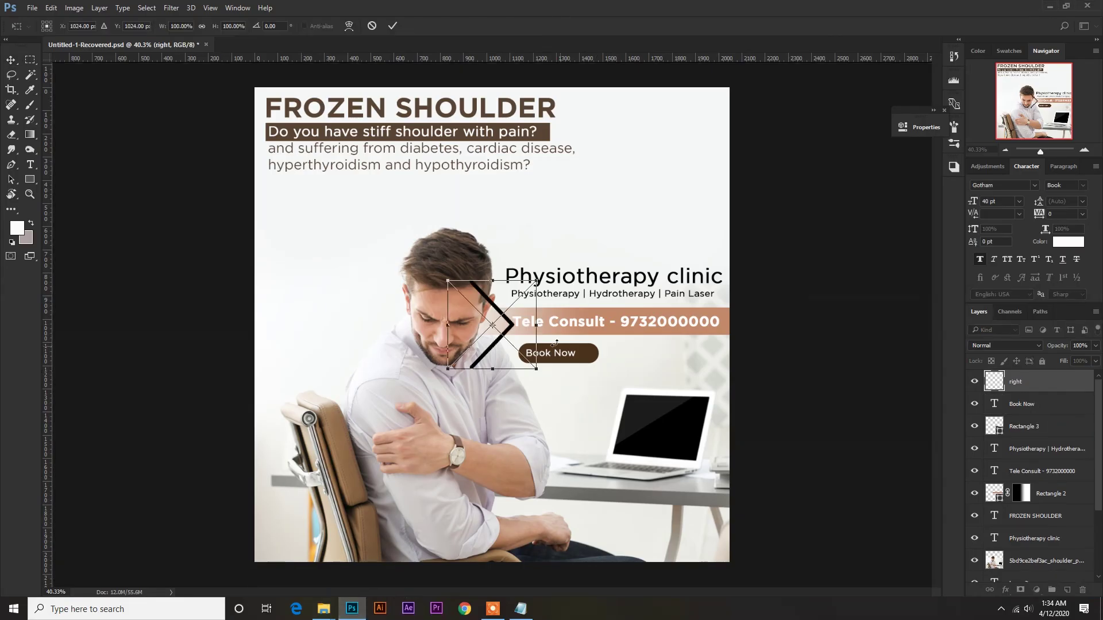
left_click_drag(448, 280, 622, 356)
key("Return")
Step: Add a white stroke effect to the arrow and adjust its position slightly within the button
scroll(521, 380, "up", 4)
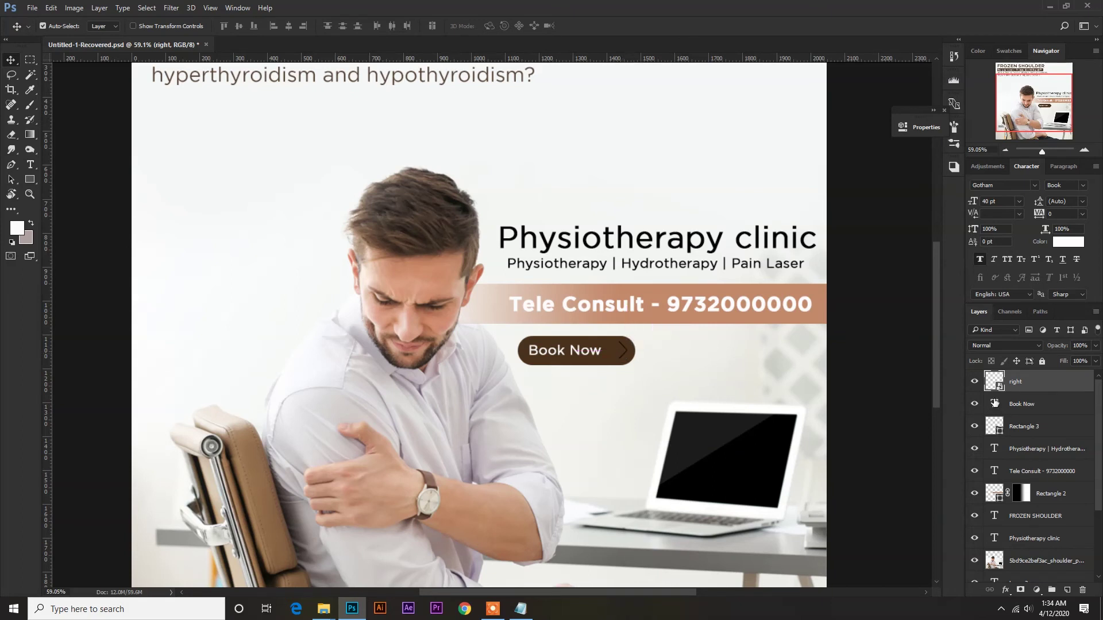
double_click(1082, 383)
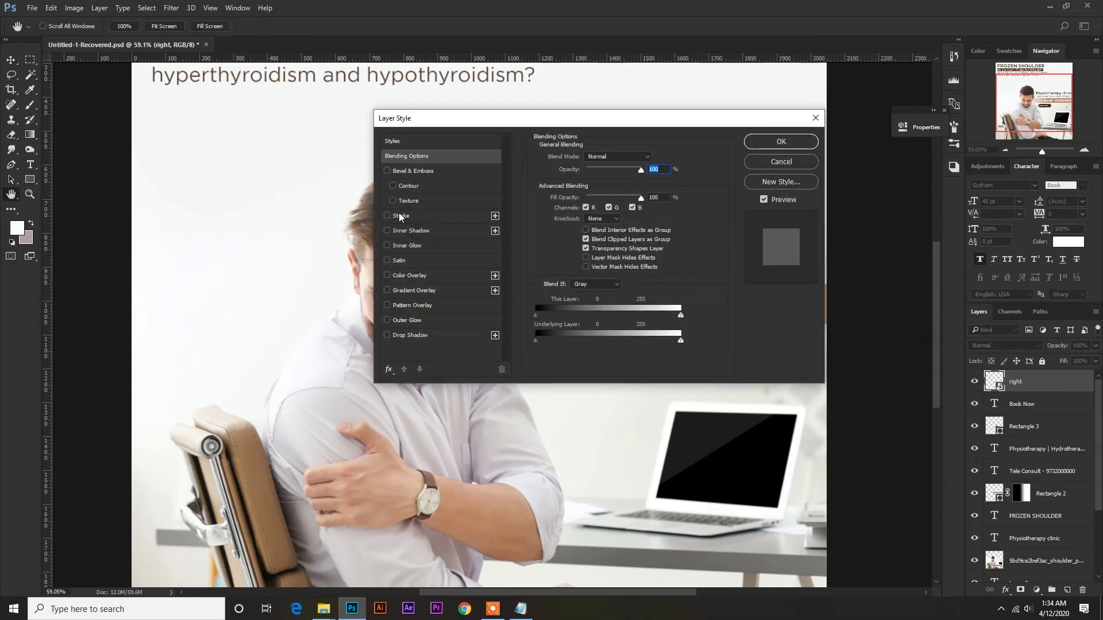
left_click(470, 222)
left_click(781, 141)
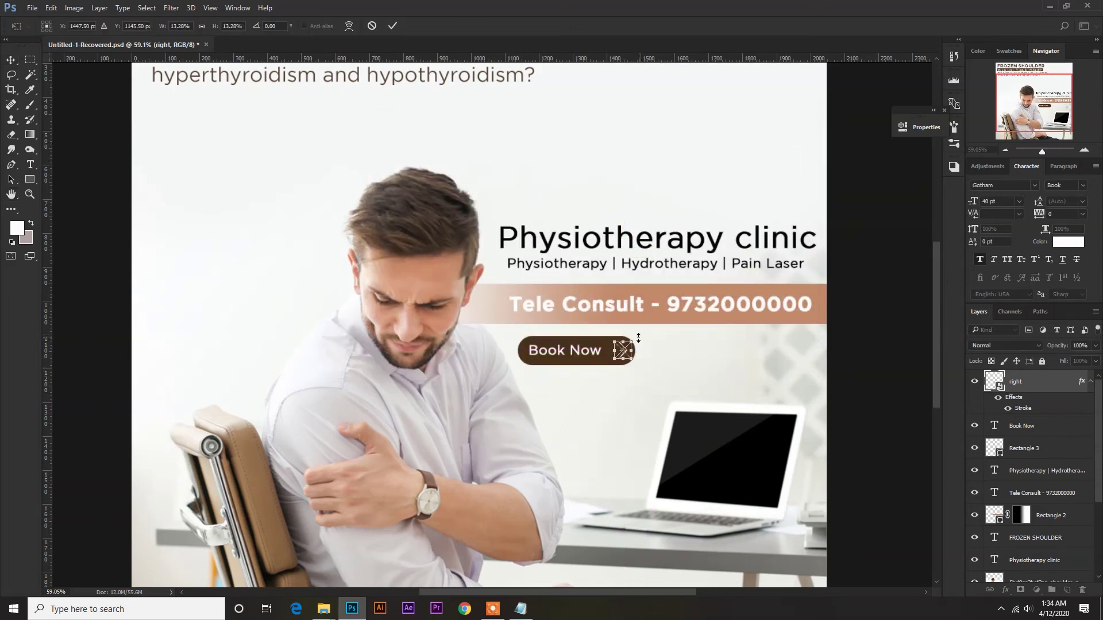
key("Return")
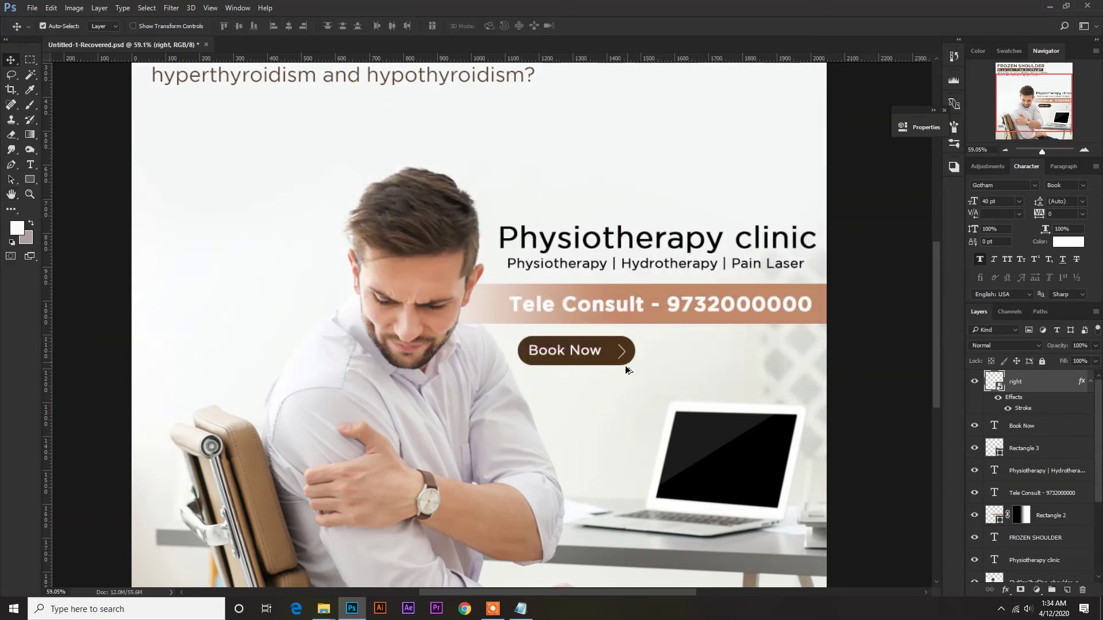
Step: Nudge the "Book Now" text slightly right within the brown button
scroll(625, 366, "up", 3)
left_click(590, 350)
left_click_drag(591, 349, 596, 350)
scroll(610, 408, "down", 3)
scroll(609, 404, "up", 1)
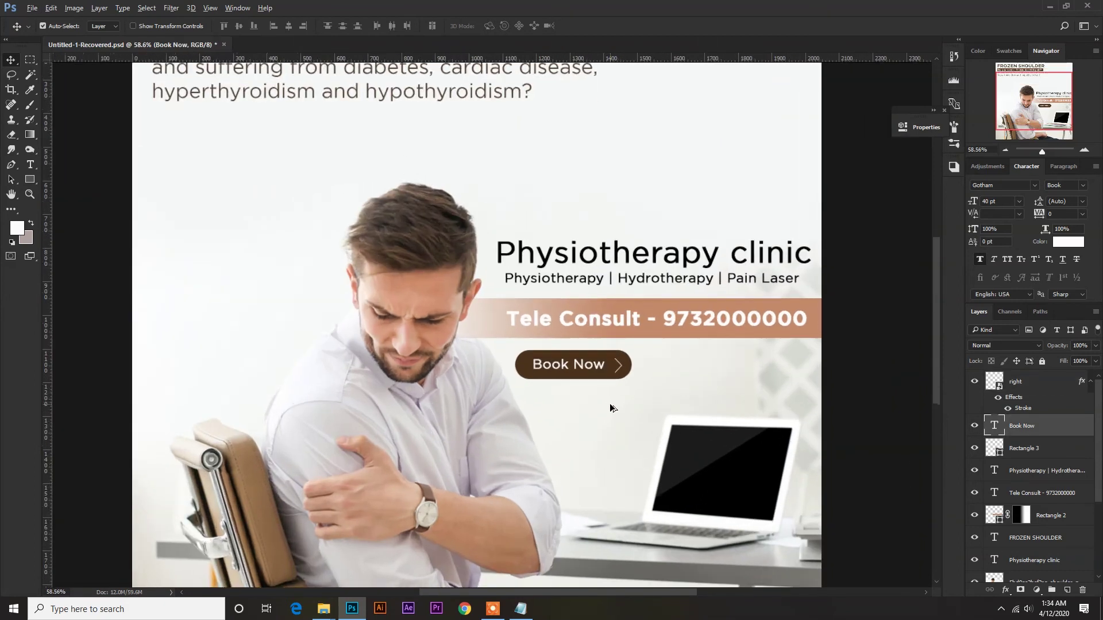
Step: Select the arrow, "Book Now" and button shape layers together and nudge them slightly down and left below the tele-consult band
scroll(610, 404, "down", 6)
scroll(611, 405, "up", 5)
scroll(610, 408, "up", 2)
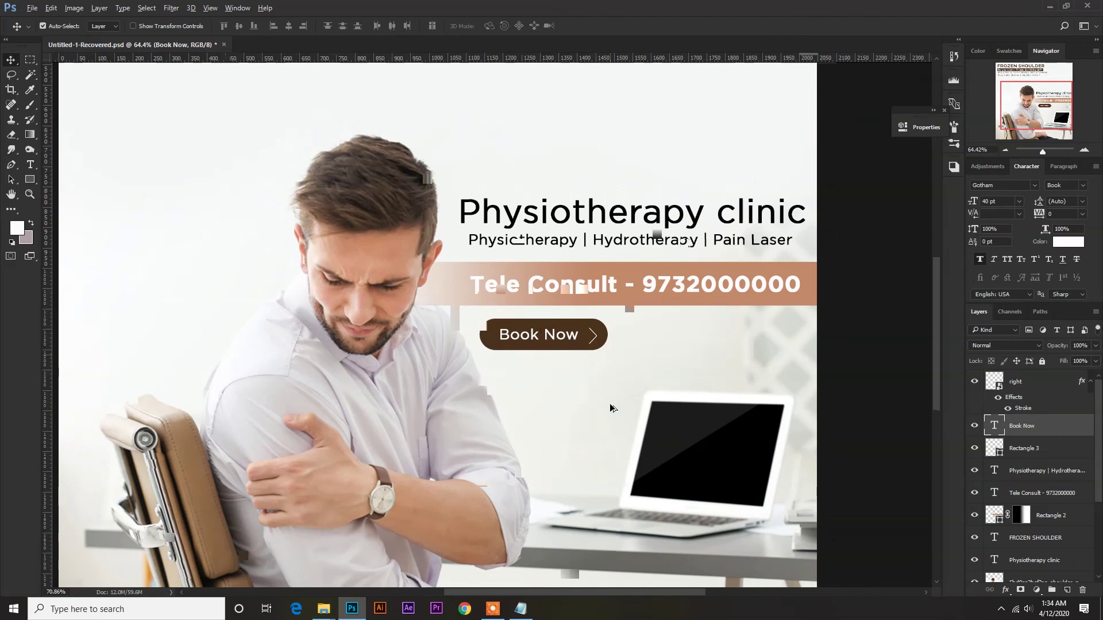
left_click(1044, 456, "ctrl")
key("Down")
key("Down")
key("Down")
key("Down")
key("Down")
key("Down")
key("Down")
key("Down")
key("Left")
key("Left")
key("Left")
key("Left")
key("Left")
key("Left")
key("Left")
key("Left")
key("Left")
key("Left")
key("Left")
key("Left")
key("Down")
key("Down")
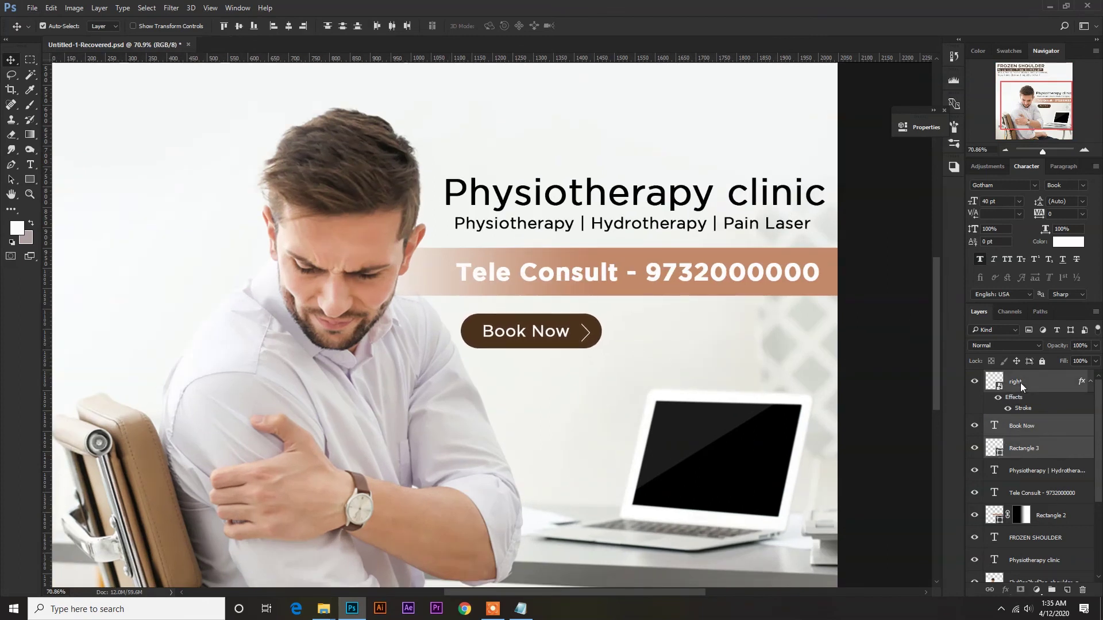
key("Down")
key("Down")
key("Down")
key("Down")
key("Down")
key("Down")
key("Down")
key("Down")
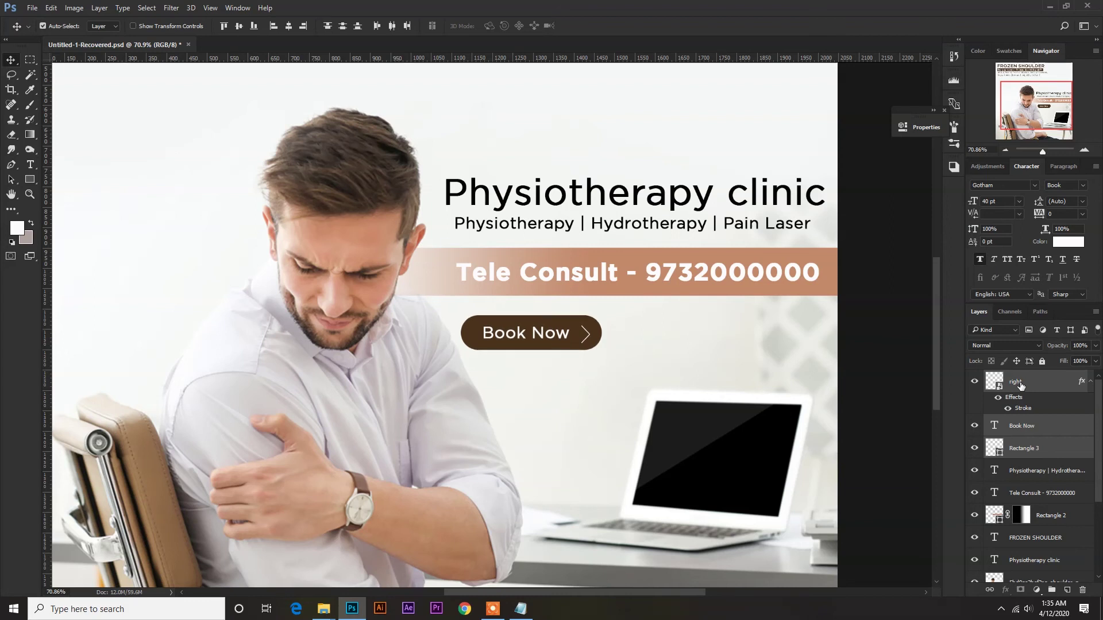
key("Down")
key("Down")
key("Down")
key("End")
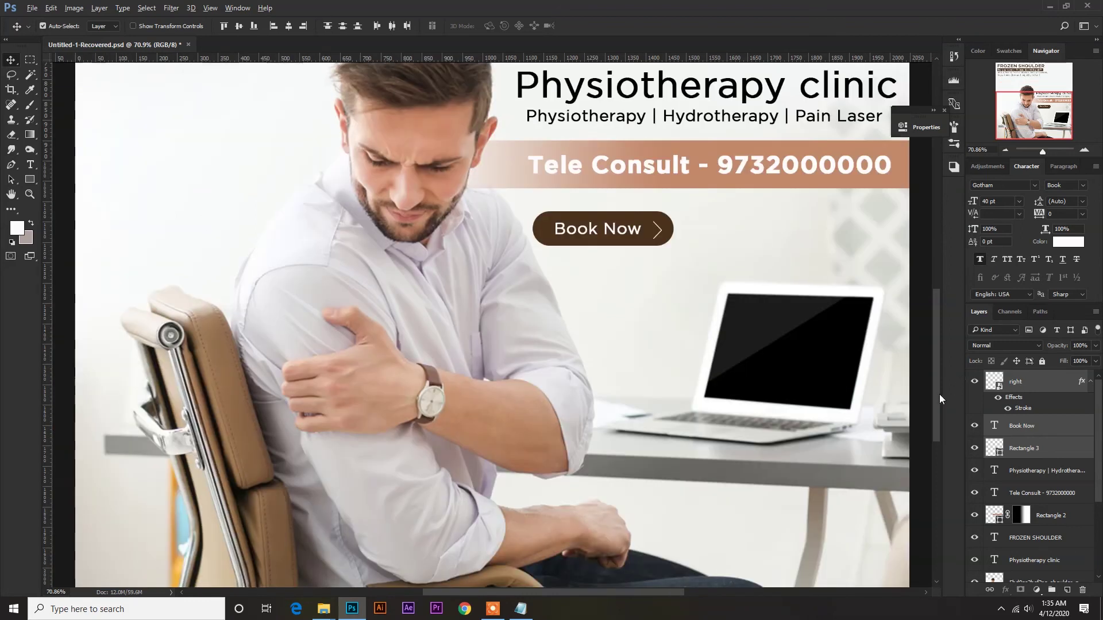
scroll(535, 453, "down", 5)
scroll(533, 449, "down", 2)
scroll(533, 449, "up", 2)
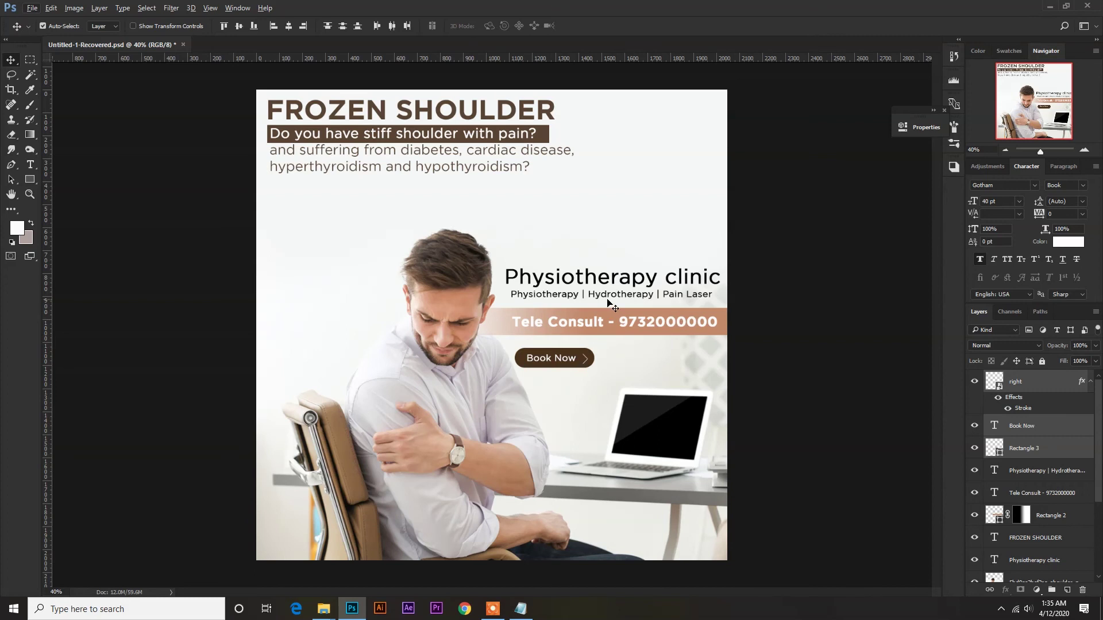
Step: Copy the slogan "Stay Home / Save Lives" from the Notepad document and paste it as new text near the bottom of the Photoshop design
left_click(414, 419)
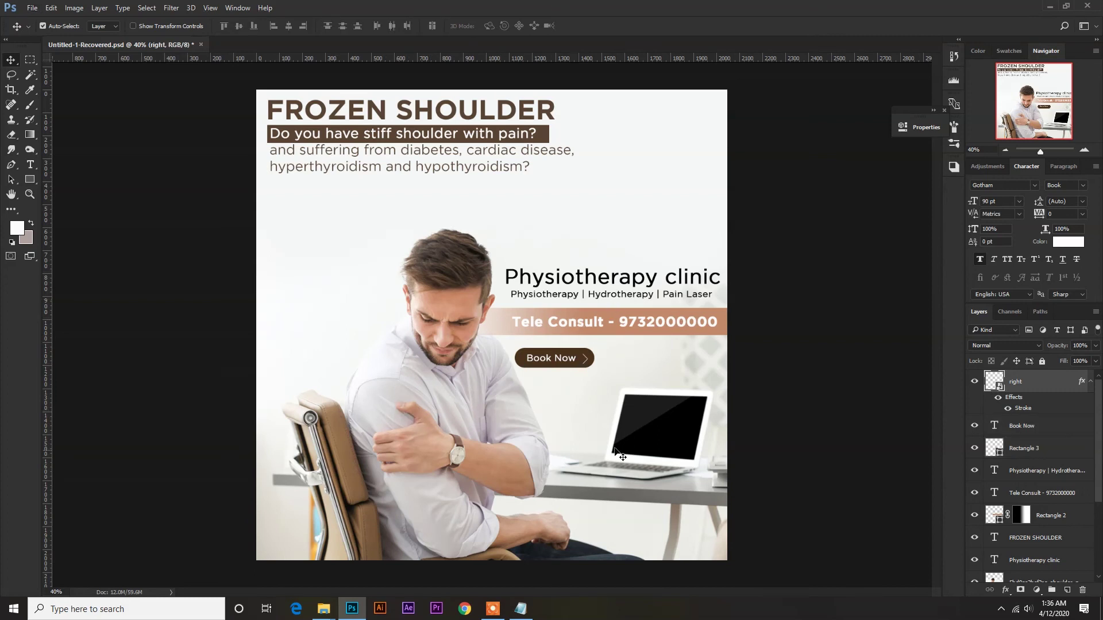
left_click(523, 608)
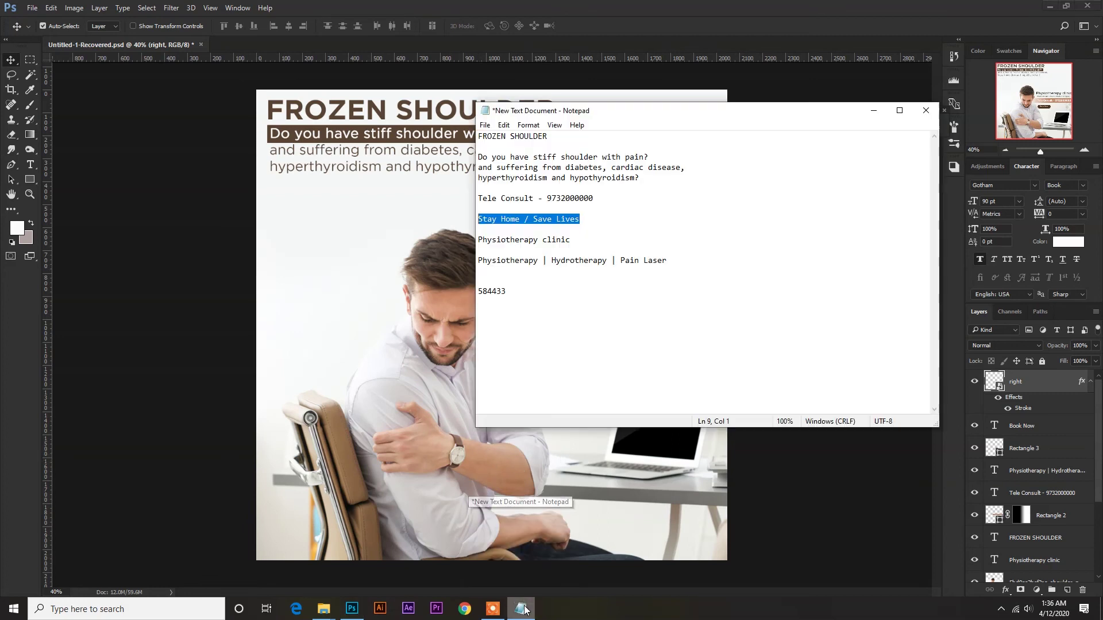
left_click_drag(582, 220, 467, 218)
key("ctrl+c")
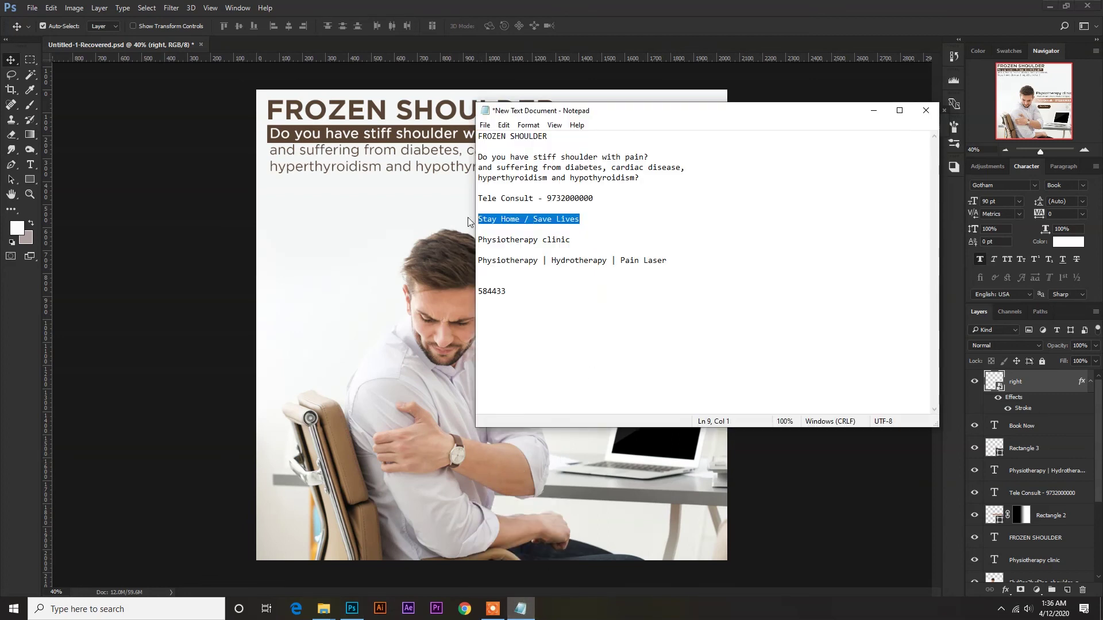
left_click(638, 19)
key("t")
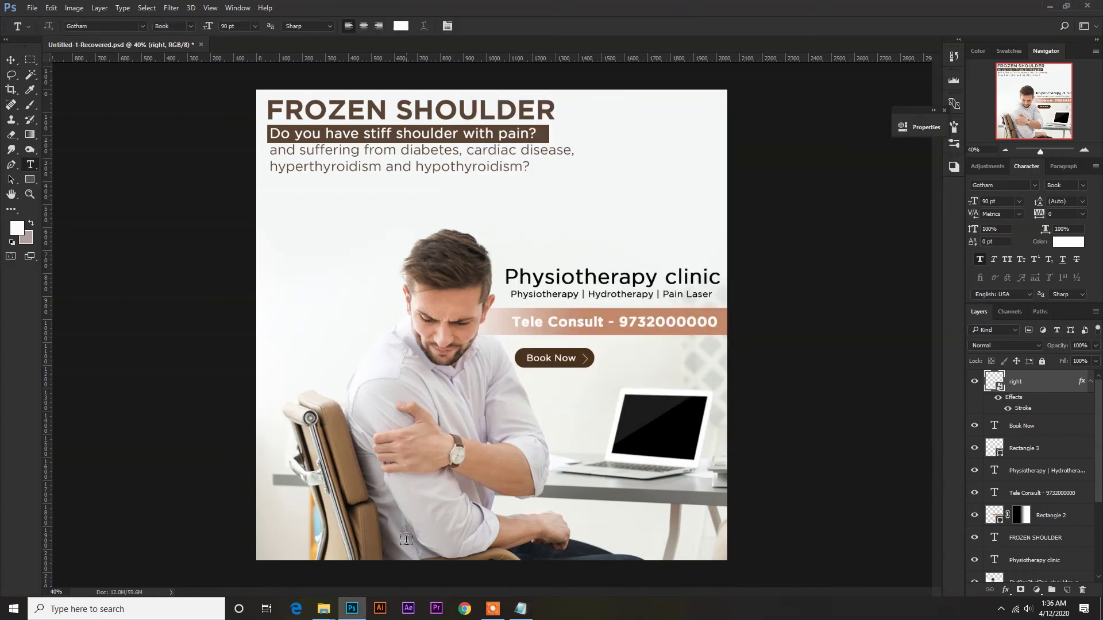
left_click(407, 539)
key("ctrl+v")
key("ctrl+Return")
Step: Center the slogan text horizontally on the canvas and move it down close to the bottom edge
key("ctrl+a")
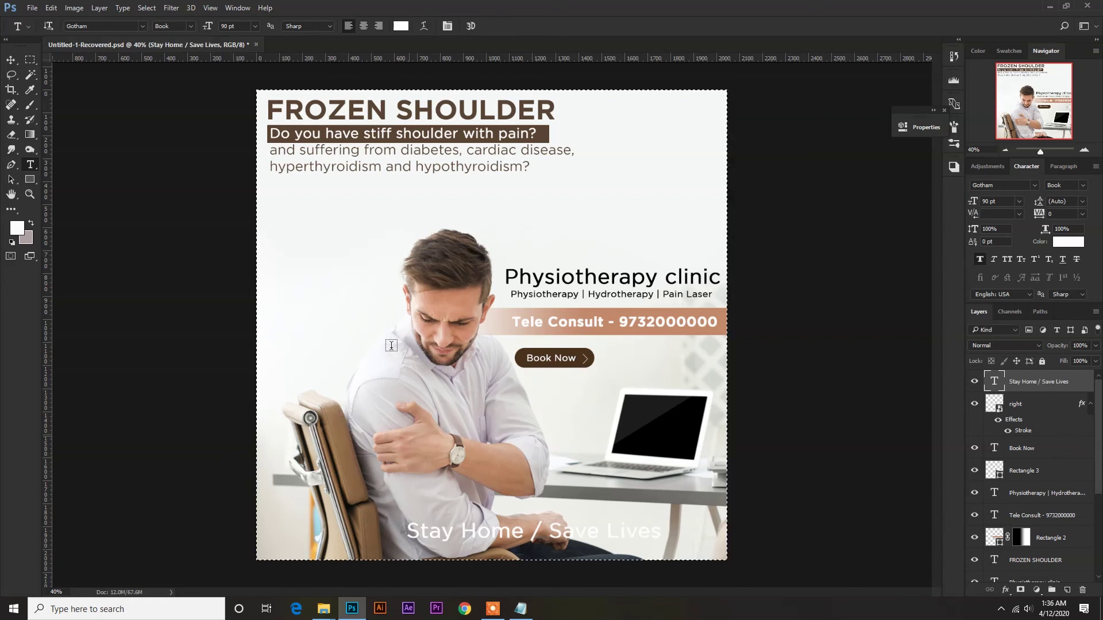
key("v")
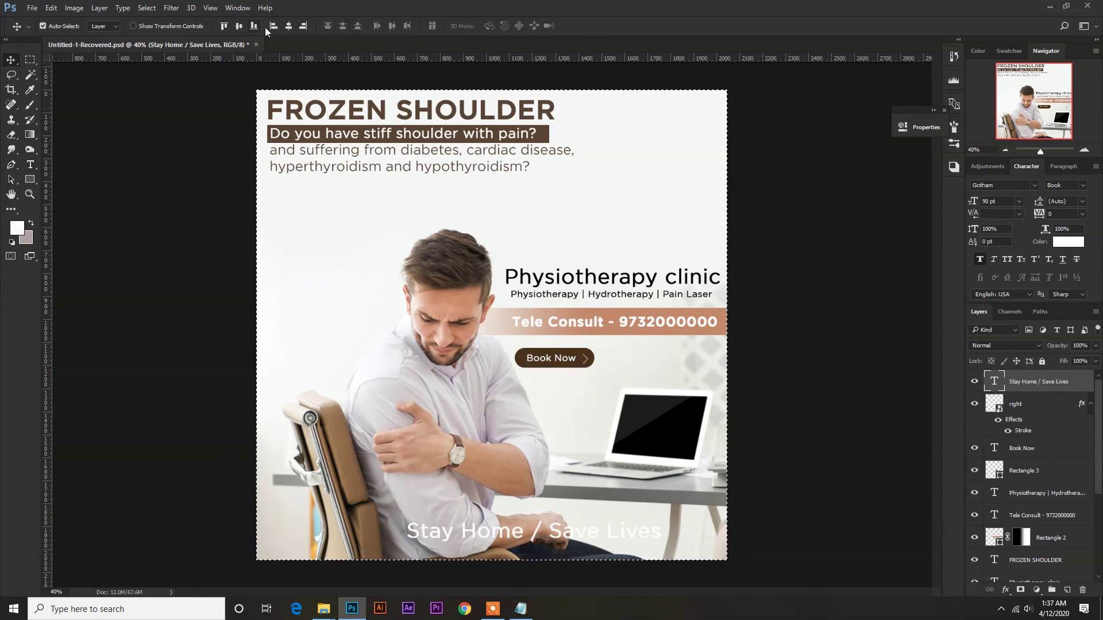
left_click(289, 27)
key("ctrl+d")
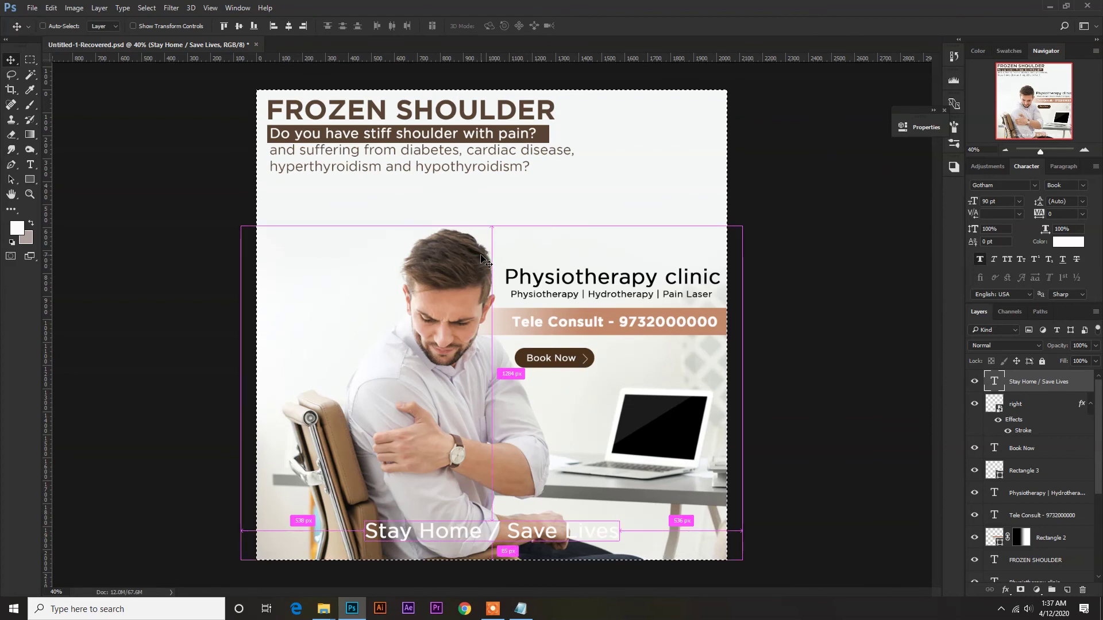
key("shift+Down")
key("shift+Down")
key("shift+Down")
key("shift+Down")
key("shift+Down")
key("shift+Down")
key("shift+Down")
key("shift+Down")
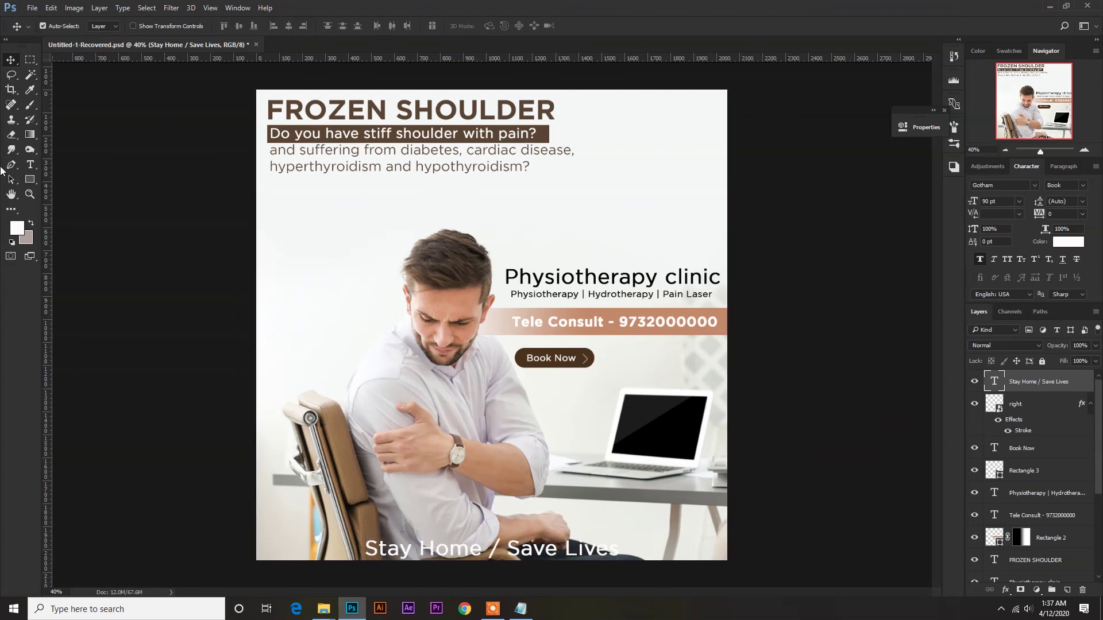
Step: Draw a full-width rectangle strip about 2064 by 88 px along the bottom edge of the canvas
left_click(30, 180)
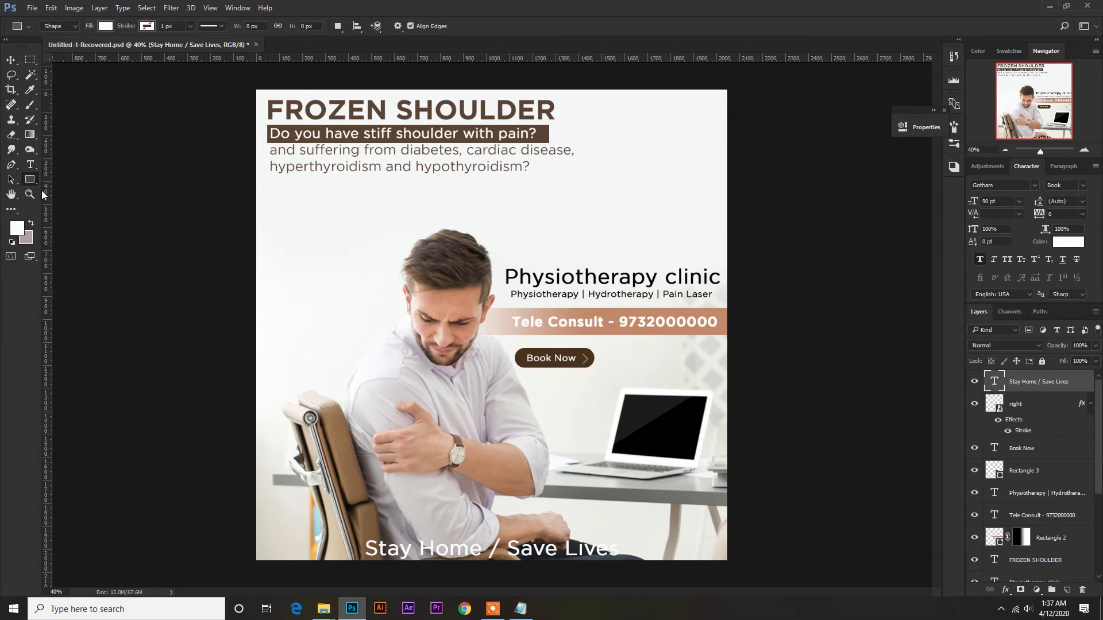
right_click(32, 181)
left_click(50, 181)
left_click_drag(253, 540, 727, 561)
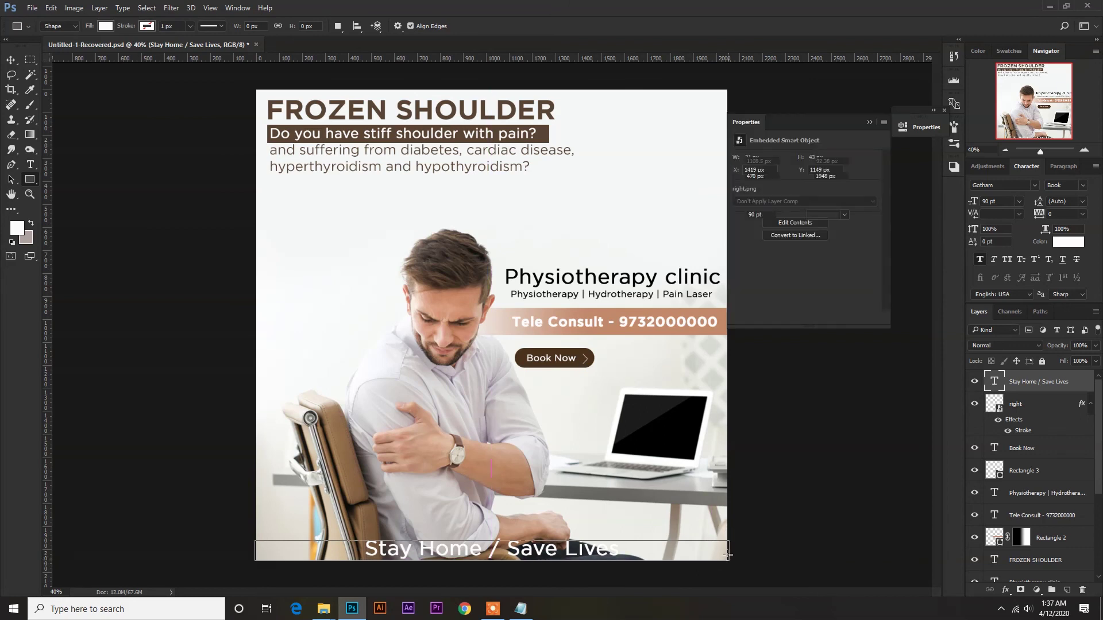
Step: Fill the bottom strip with the headline's brown, 584433, and move its layer beneath the slogan text
left_click(739, 194)
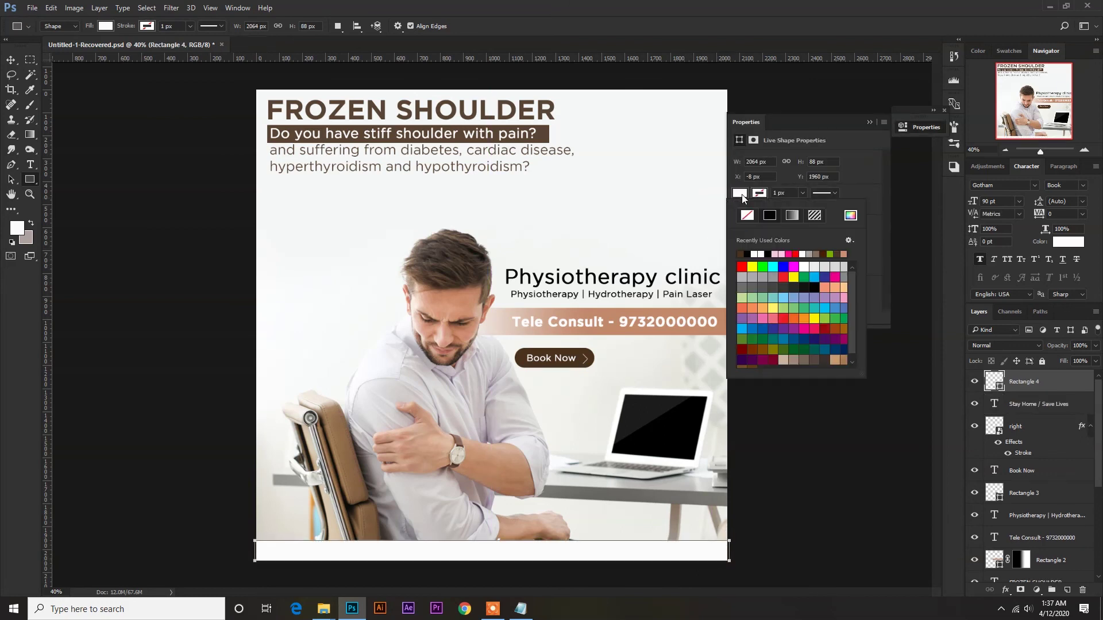
left_click(851, 215)
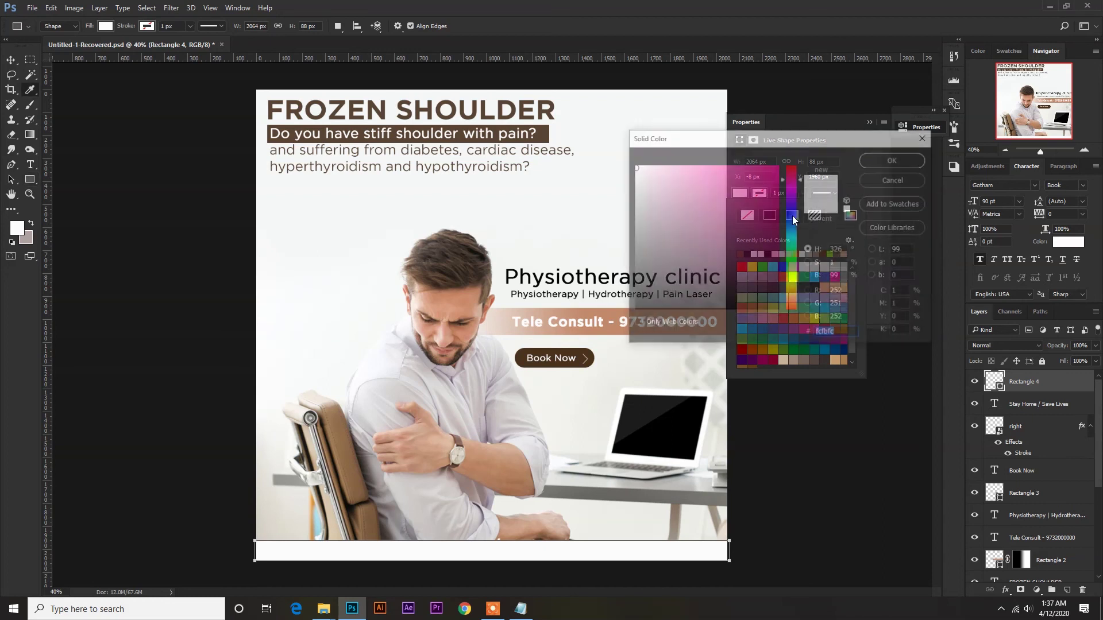
left_click(486, 116)
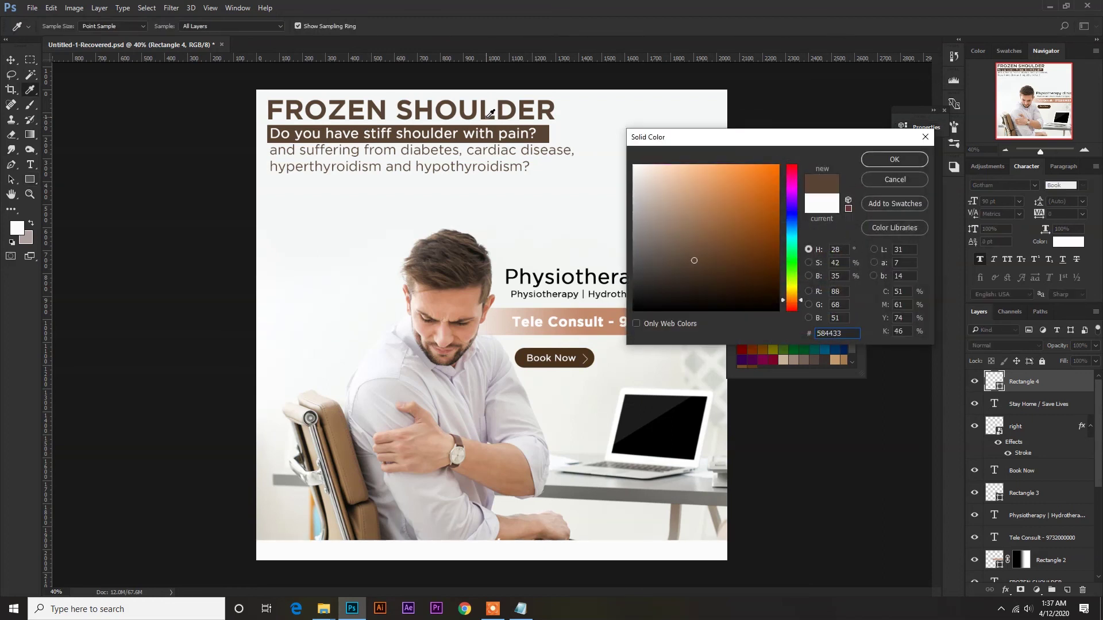
left_click(888, 158)
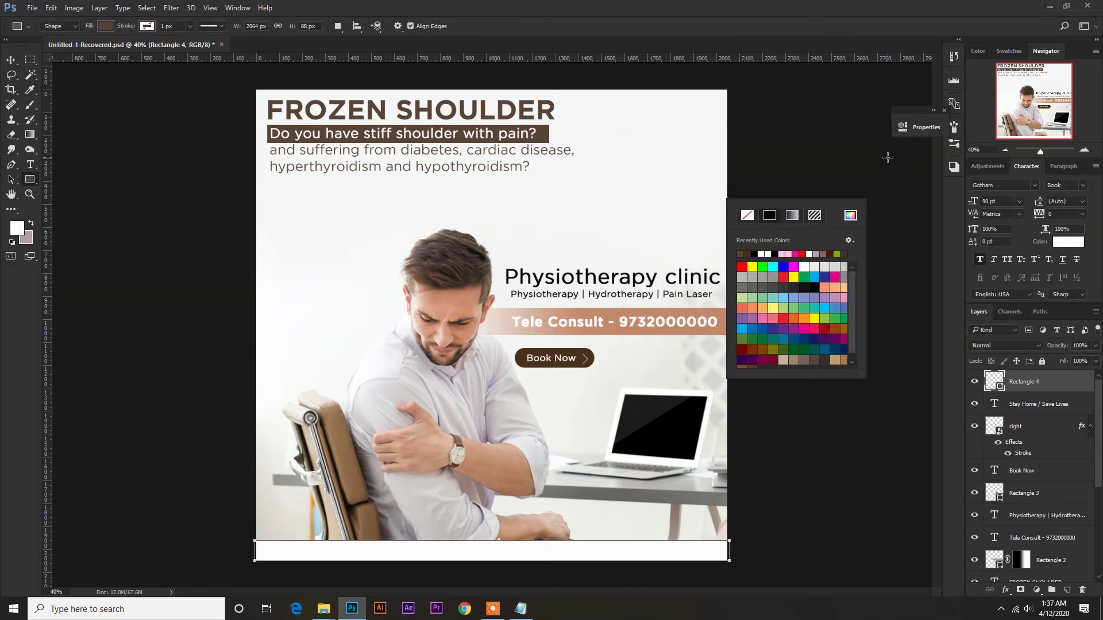
left_click_drag(1054, 389, 1053, 414)
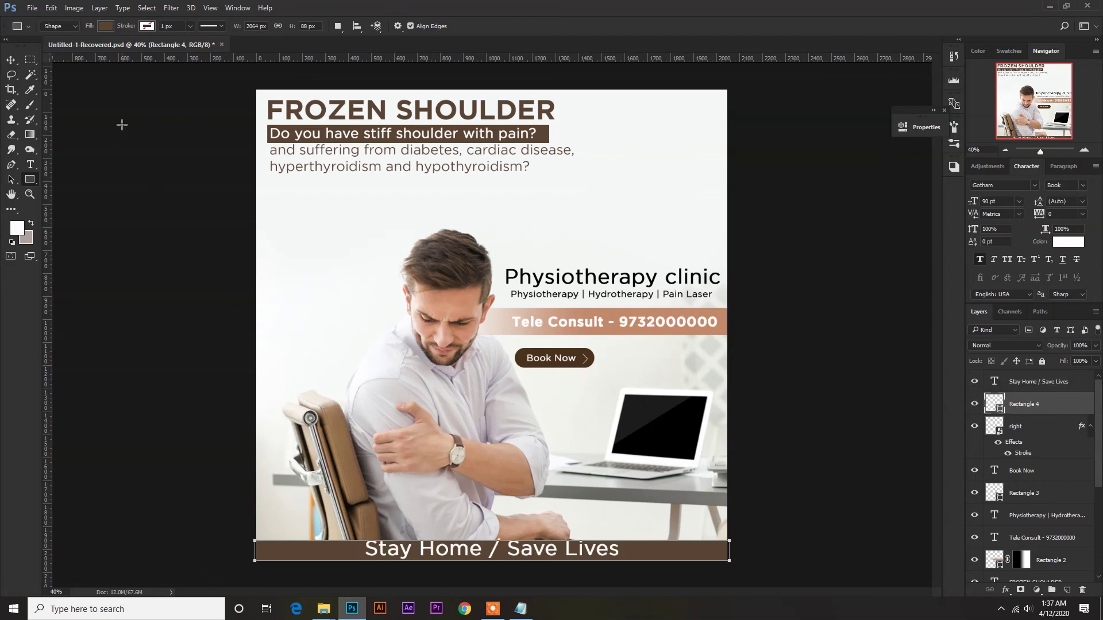
Step: Lower the brown bottom strip's opacity to 91%
left_click(12, 61)
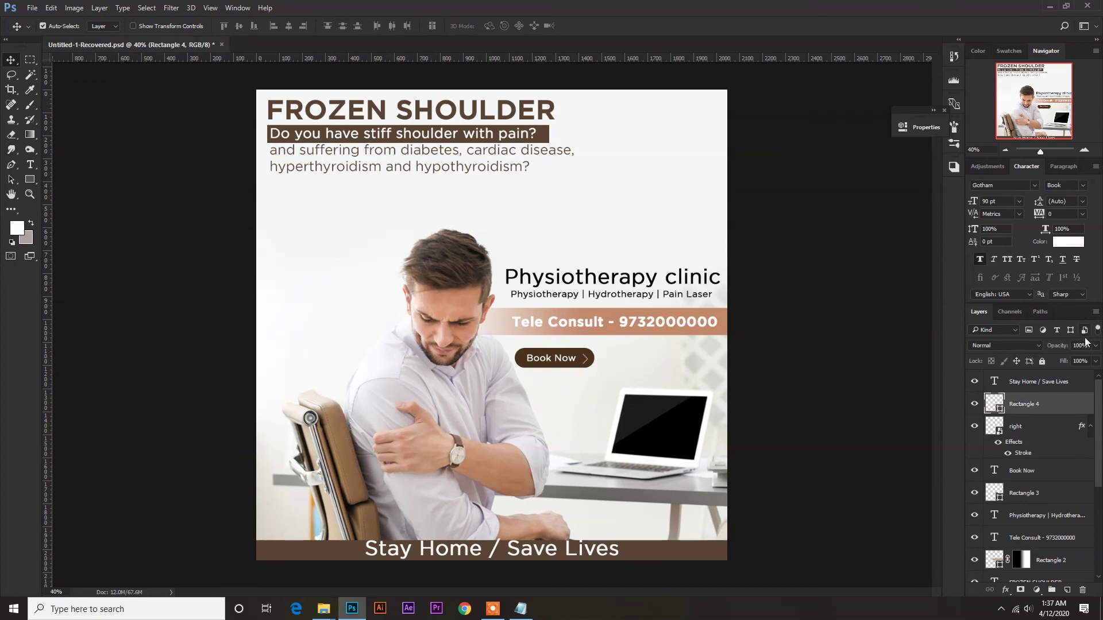
left_click(1096, 346)
left_click_drag(1095, 359, 1090, 360)
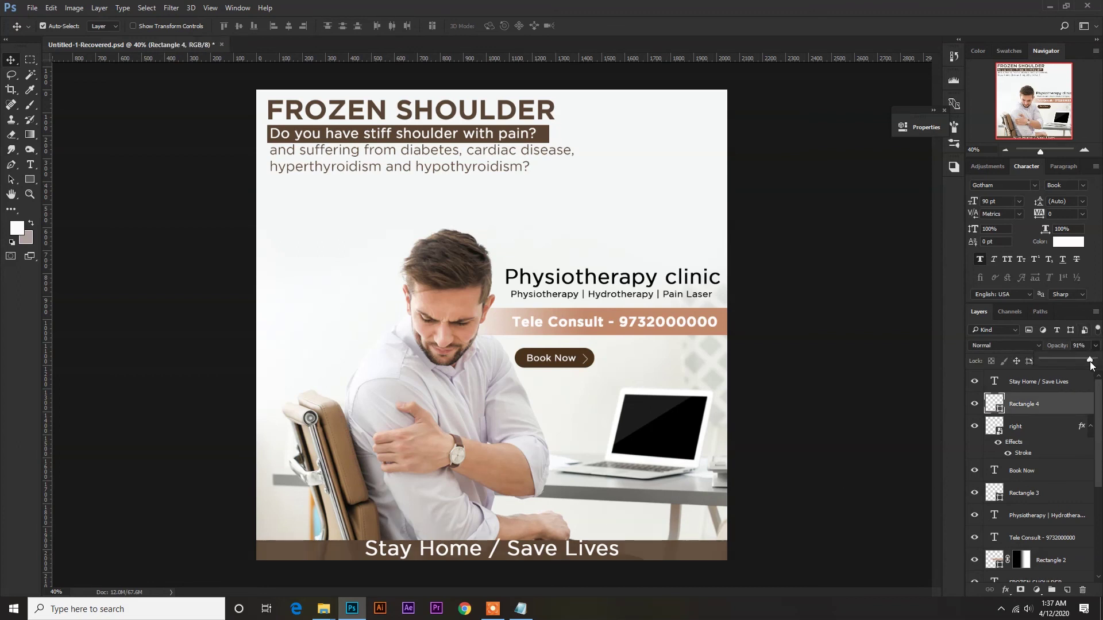
left_click(830, 533)
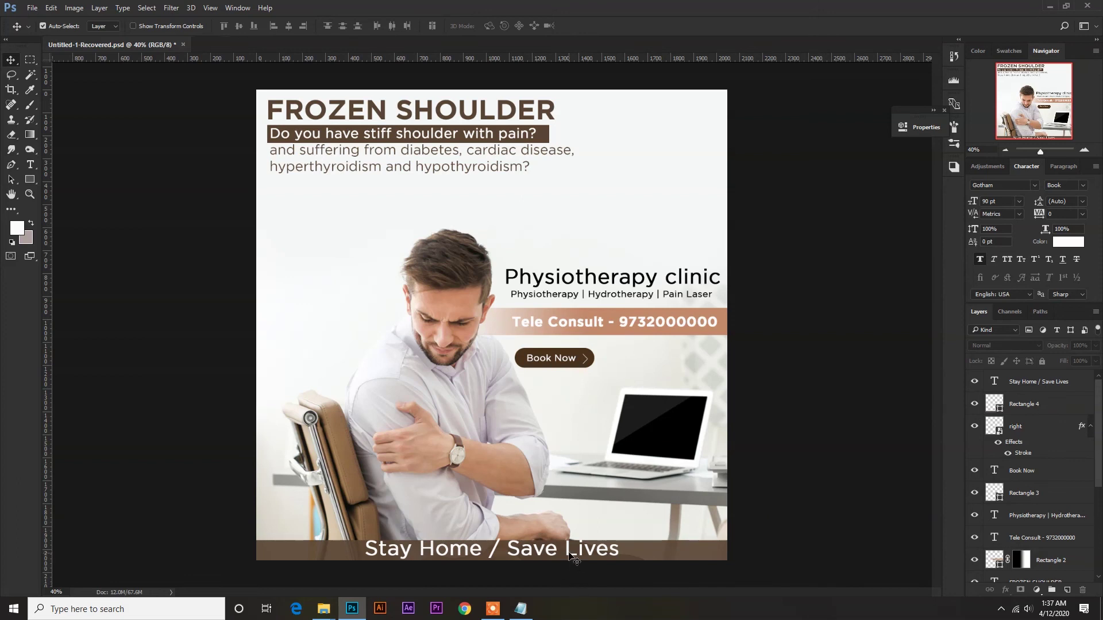
Step: Set the "Stay Home / Save Lives" text to 67 pt with a tracking of 300
left_click(572, 554)
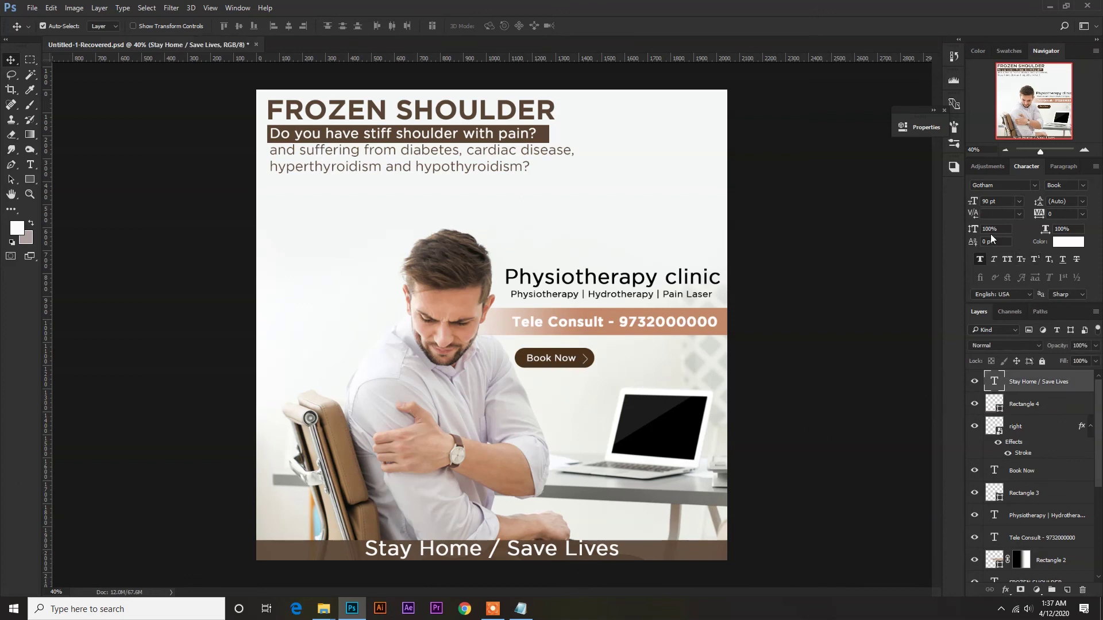
left_click_drag(975, 208, 966, 206)
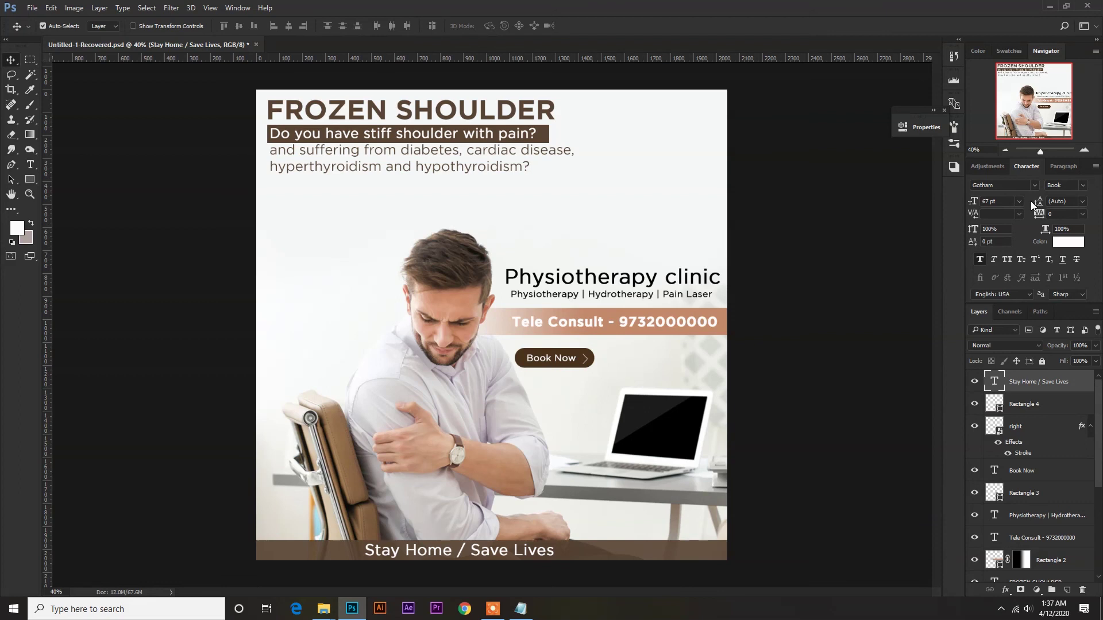
mouse_move(1039, 214)
left_mouse_down()
mouse_move(1053, 213)
mouse_move(1033, 214)
left_mouse_up()
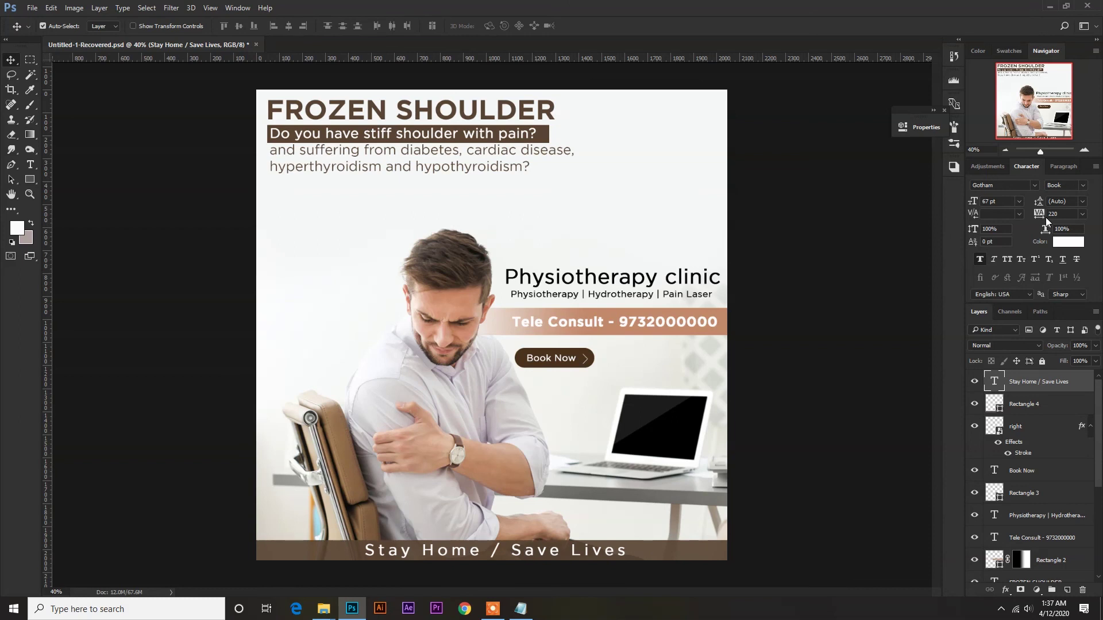
left_click_drag(1043, 213, 1053, 214)
Step: Center the resized slogan horizontally on the canvas and clear the selection
key("ctrl")
key("ctrl+a")
left_click(287, 26)
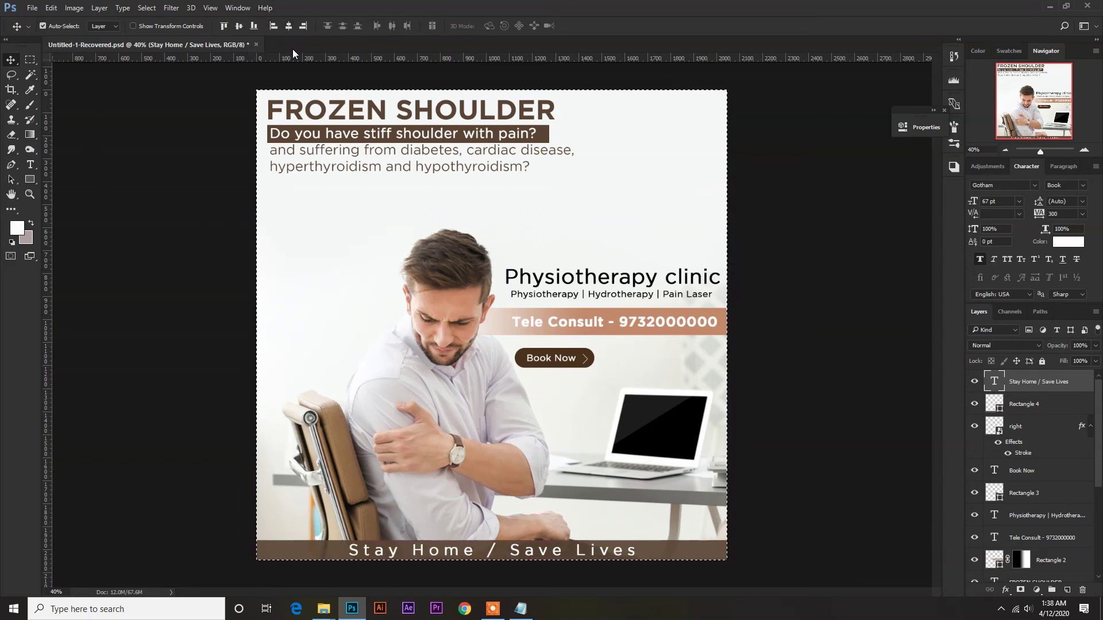
key("ctrl+d")
left_click(493, 609)
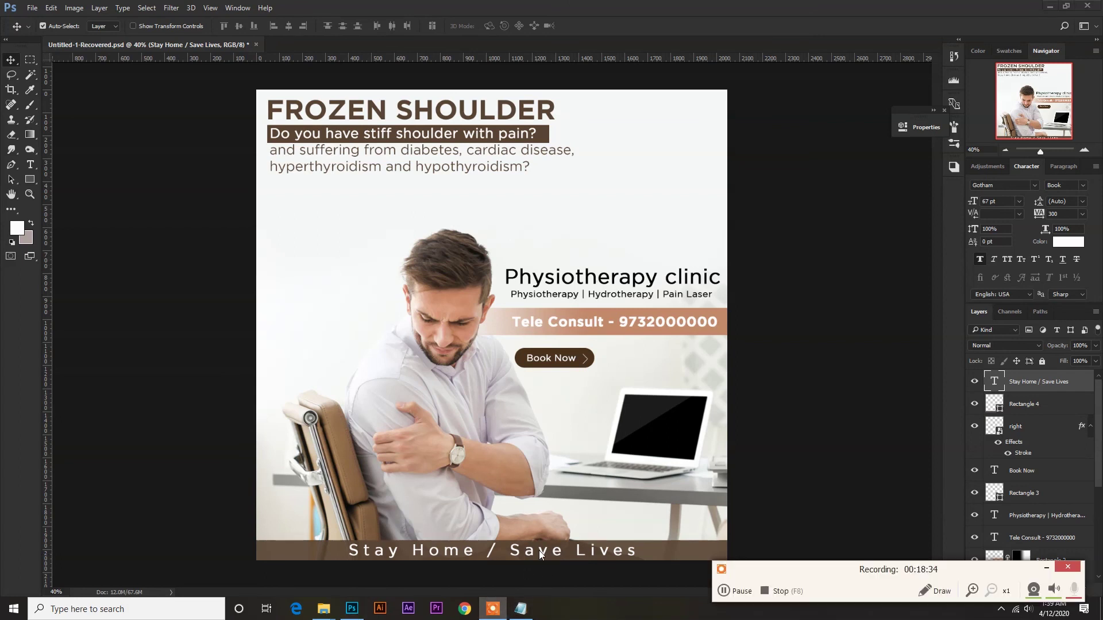